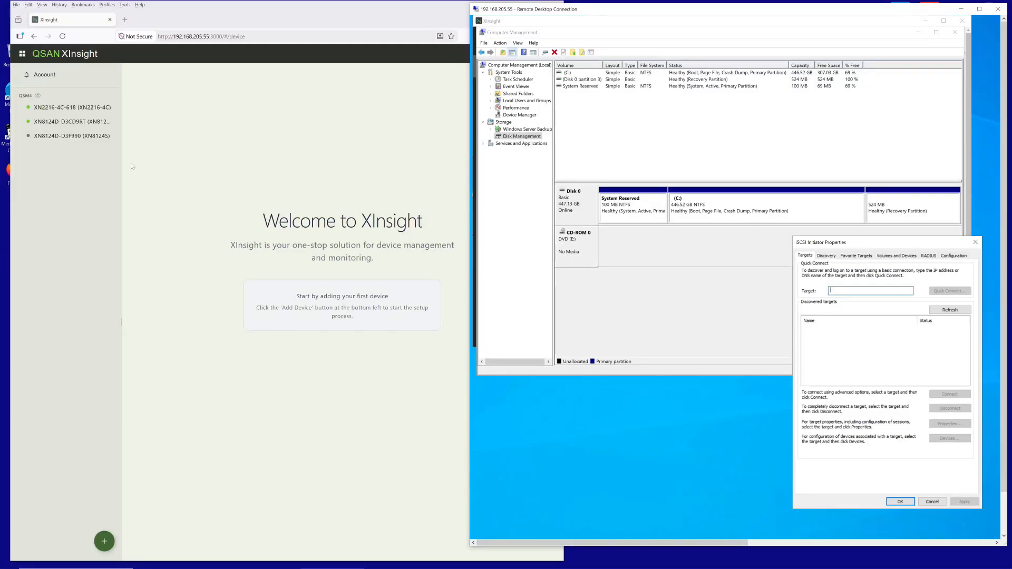
Check the firmware version of device XN8124D-D3CD9RT and the status of its XVault license.
left_click(67, 122)
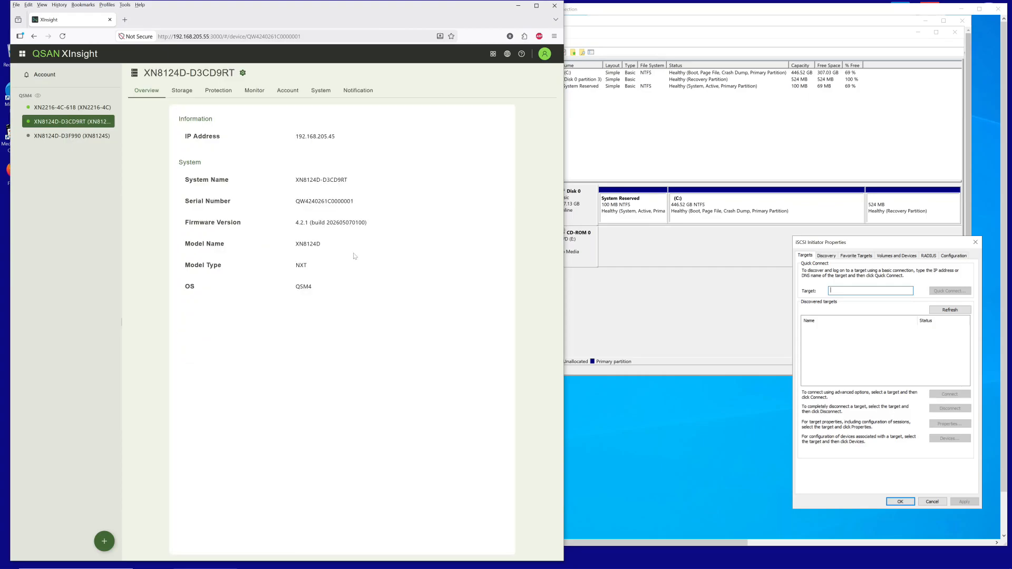
left_click_drag(185, 224, 379, 225)
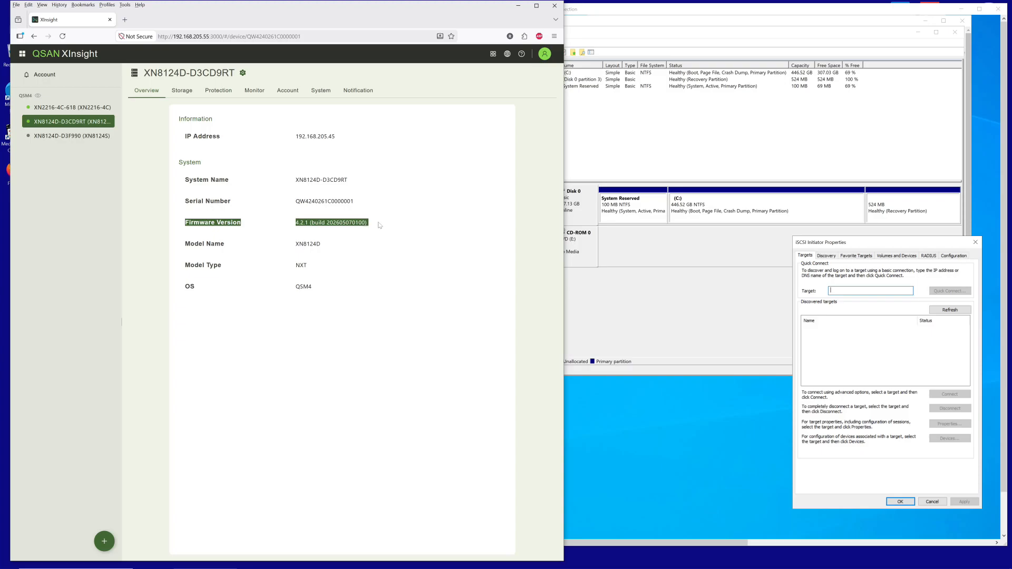
left_click(322, 92)
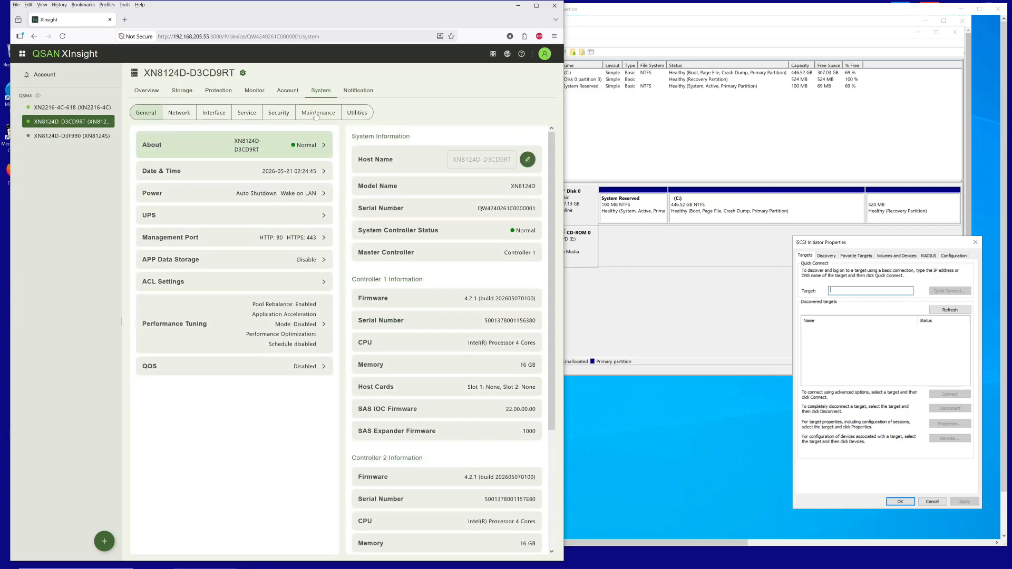
left_click(316, 115)
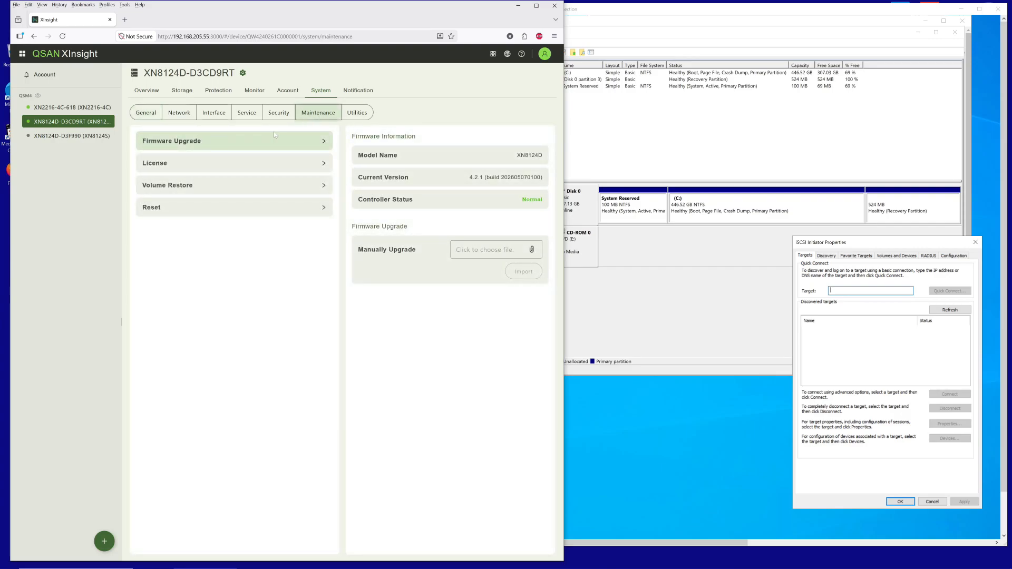
left_click(237, 167)
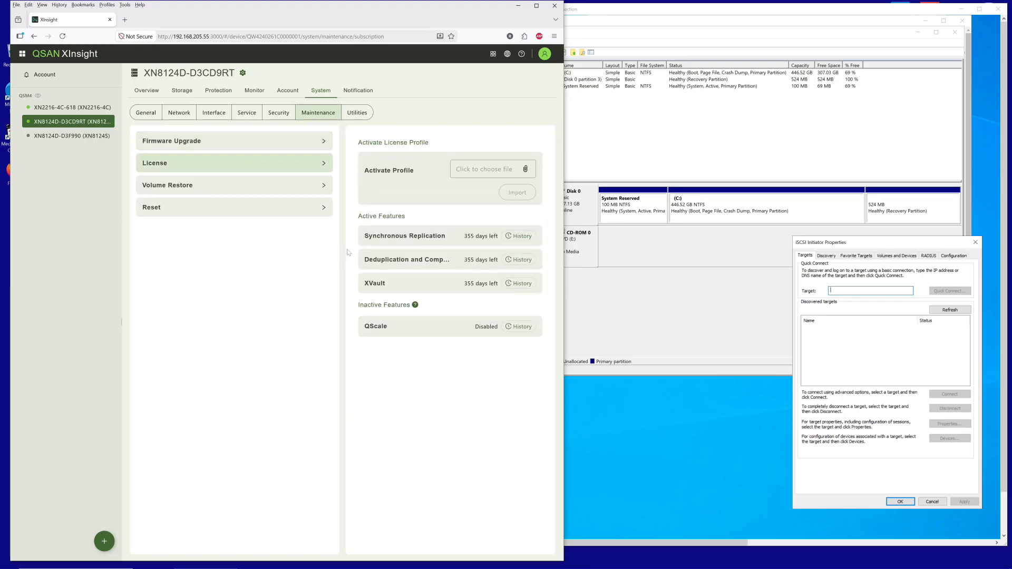
left_click_drag(362, 280, 498, 282)
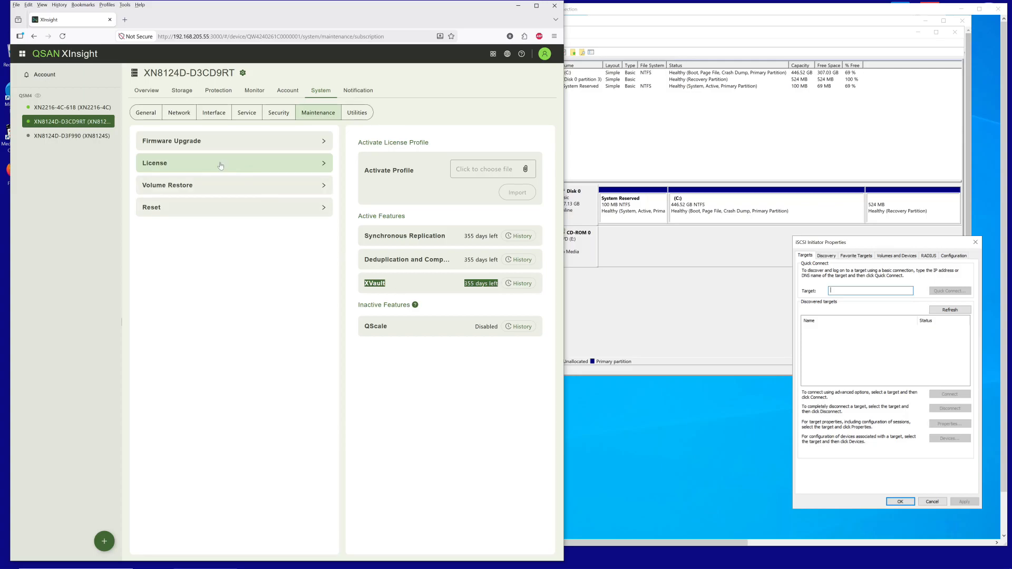
Examine the device's network settings for the LAN-1 IP addresses of controller 1 and controller 2.
left_click(187, 115)
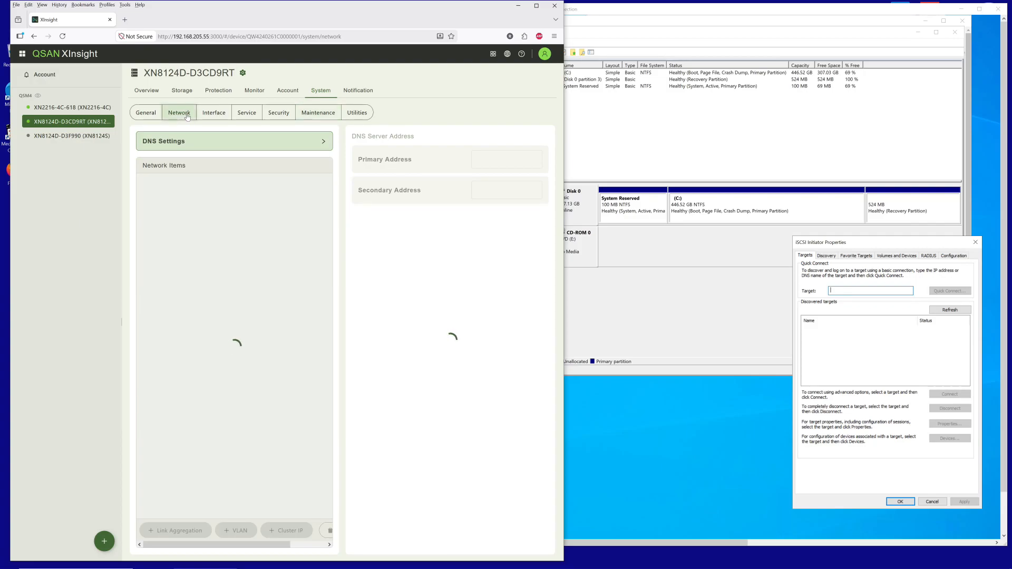
left_click(151, 188)
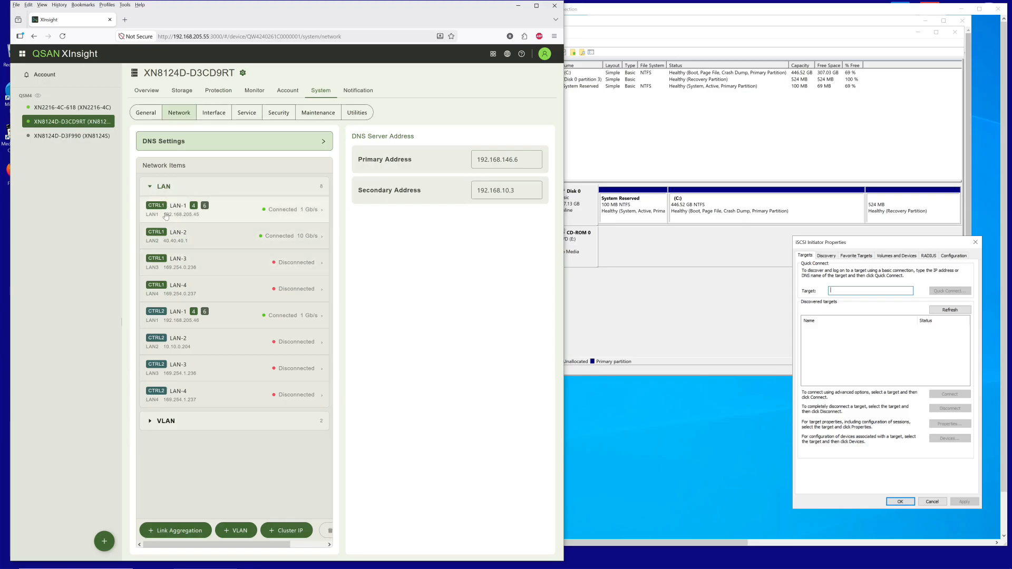
left_click_drag(166, 213, 202, 217)
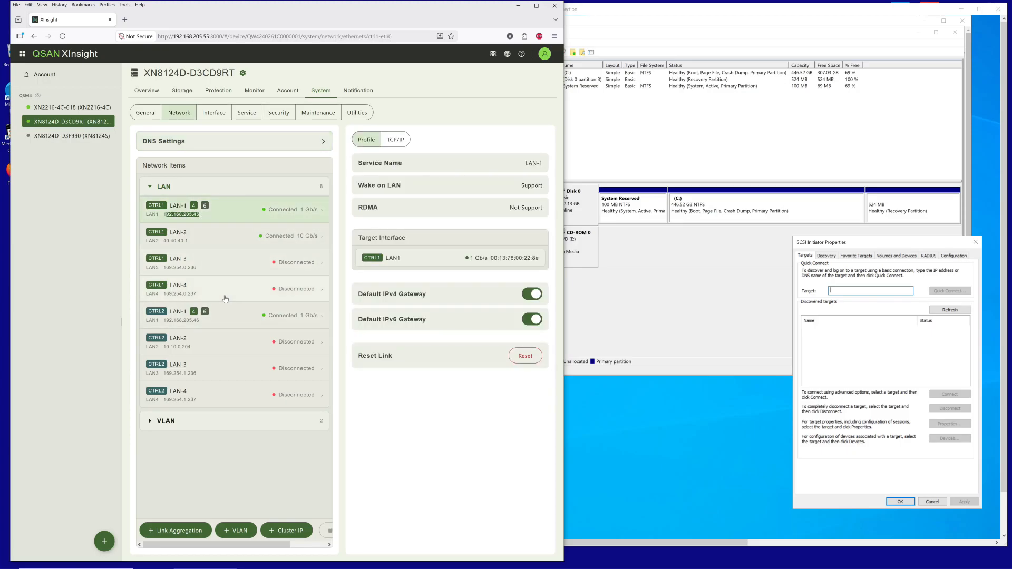
left_click_drag(165, 323, 203, 323)
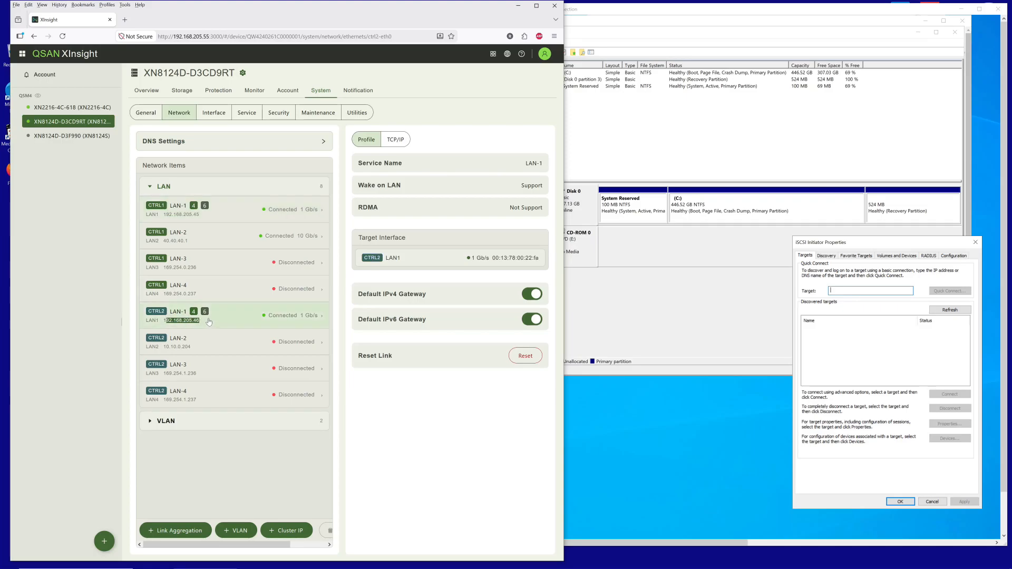
View the details of the block volume Volume-demo in the Veeam pool.
left_click(183, 91)
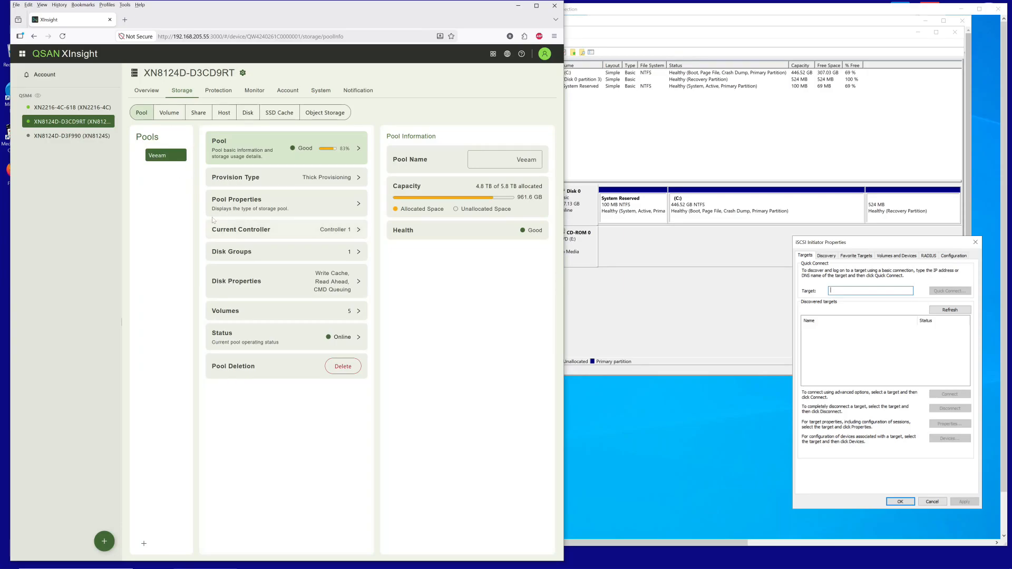
left_click(169, 113)
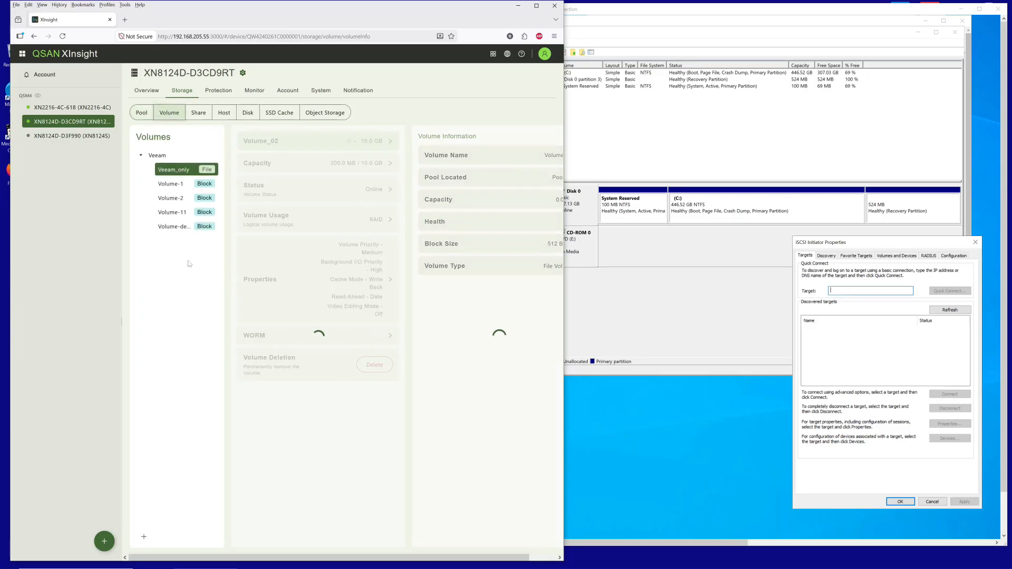
left_click(174, 227)
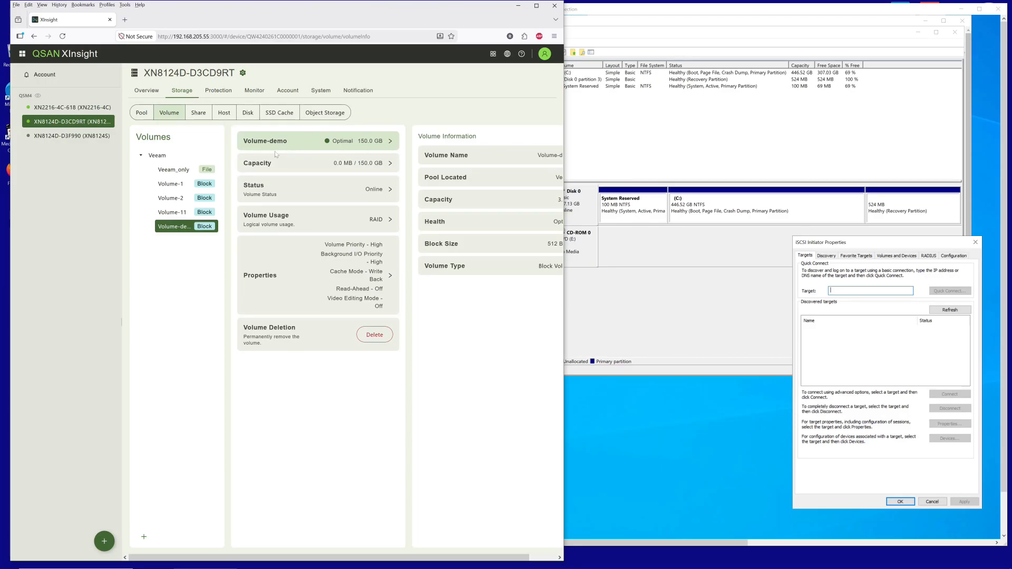
Switch from XInsight to the XVault application.
left_click(23, 54)
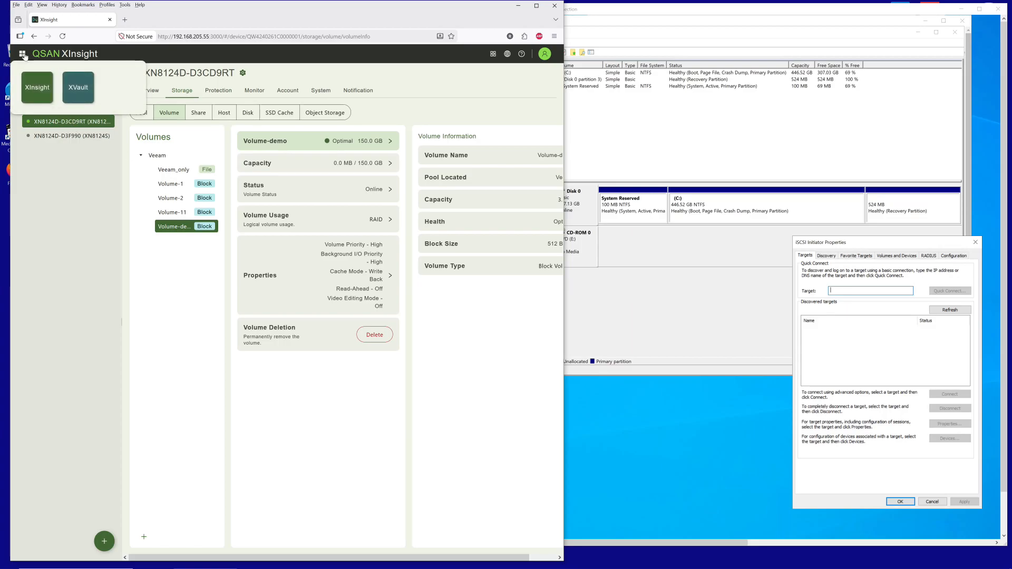
left_click(71, 82)
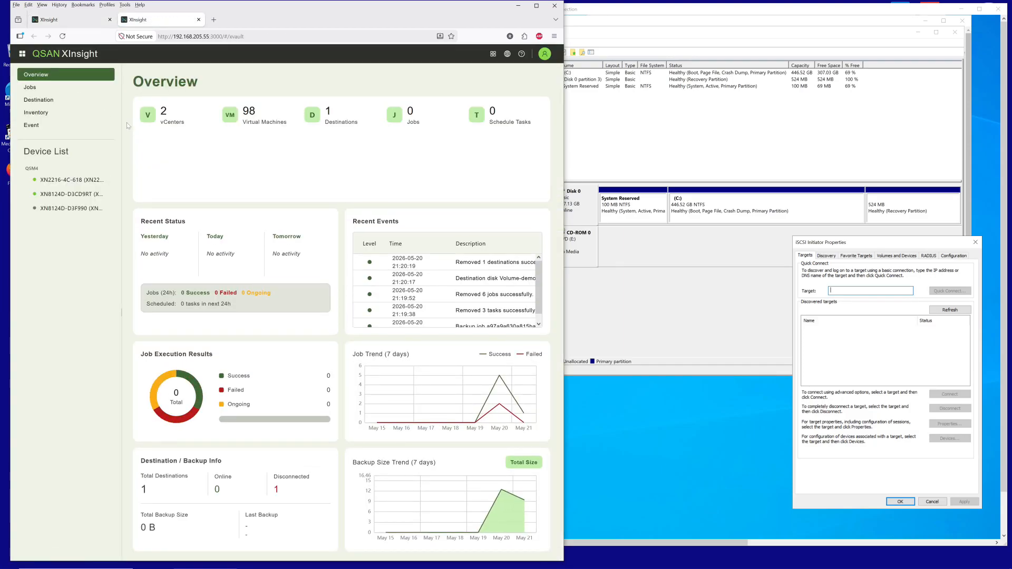
Switch to the Remote Desktop session and inspect the iSCSI Initiator's discovery portals, favorite targets and discovered targets.
left_click(643, 12)
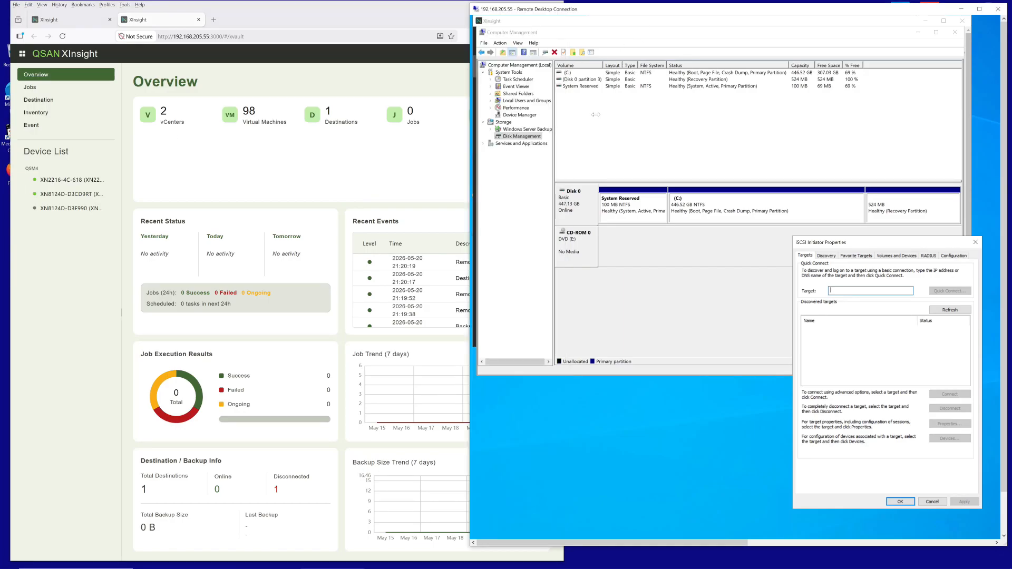
left_click(825, 256)
left_click(857, 255)
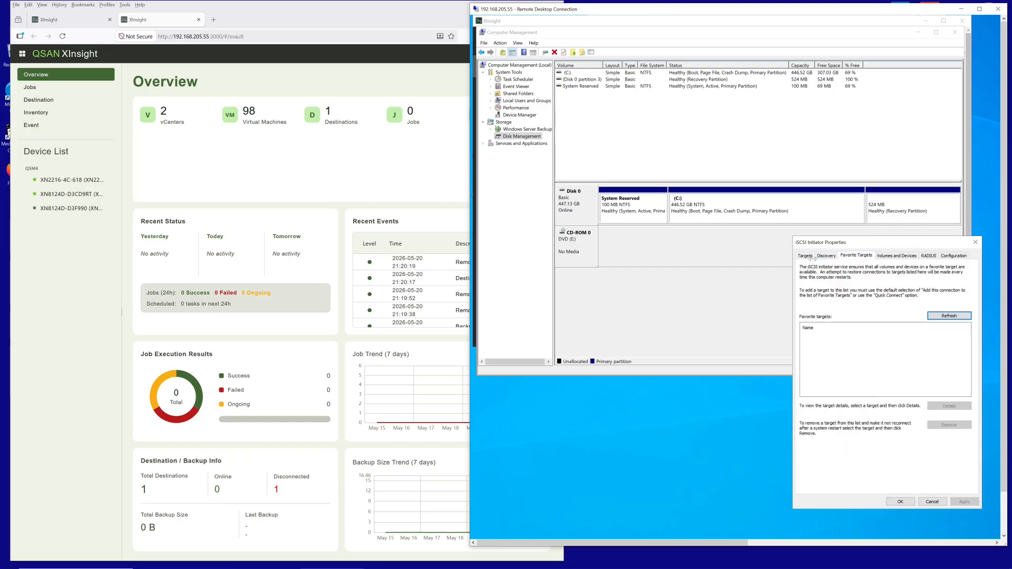
left_click(807, 256)
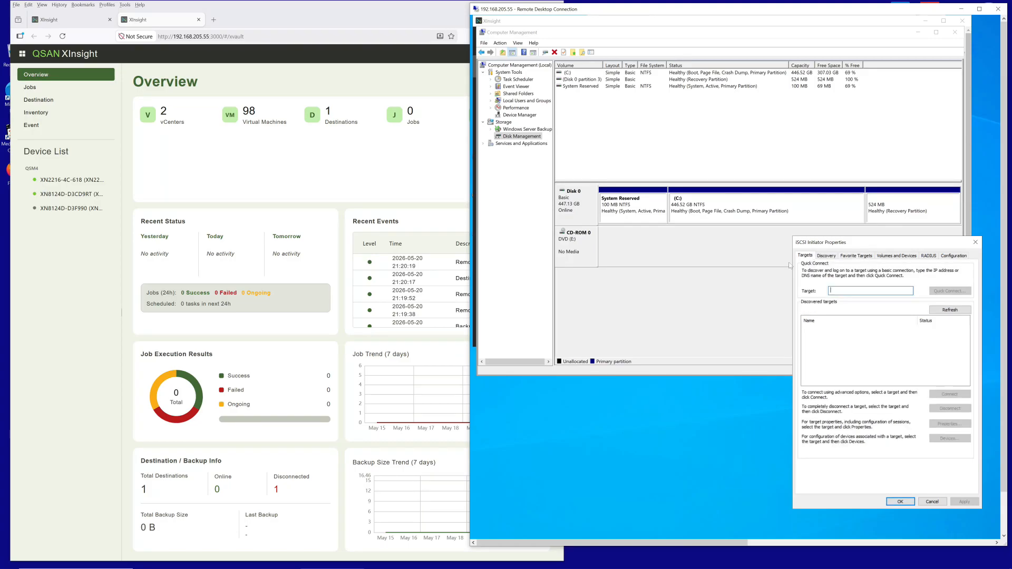
Return to XVault and start adding a backup destination, choosing XN8124D-D3CD9RT as its device.
left_click(39, 100)
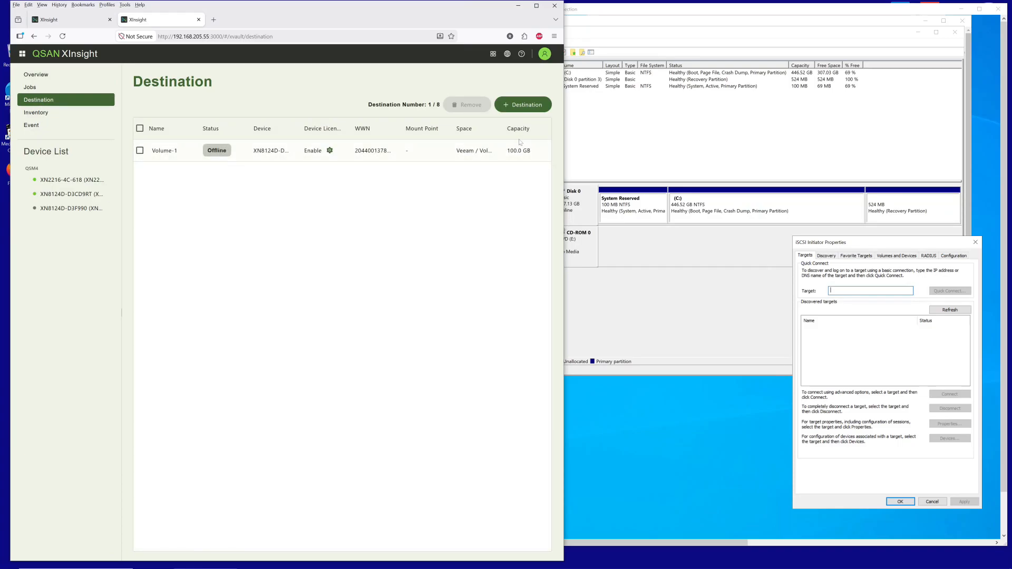
left_click(519, 108)
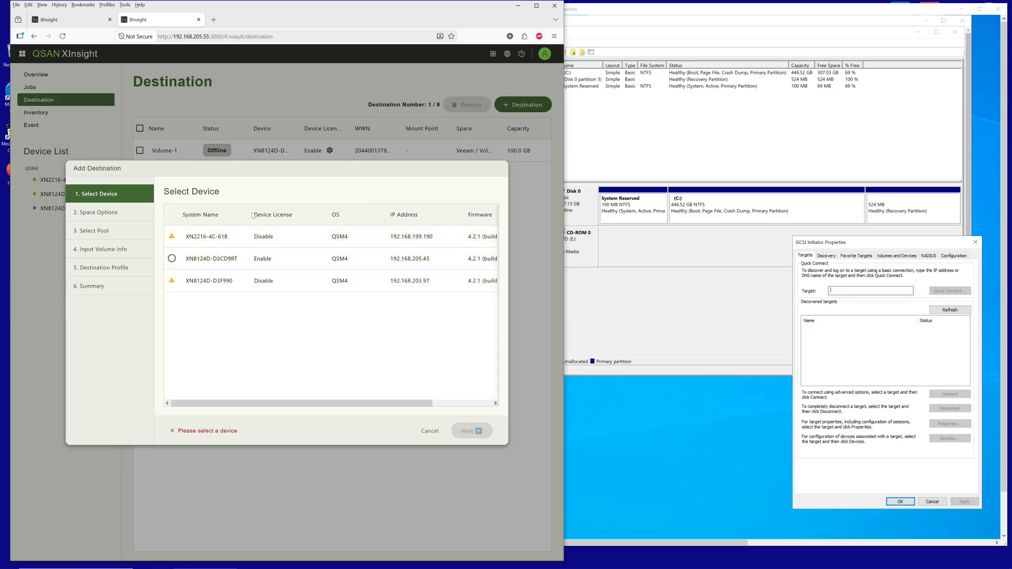
left_click_drag(252, 215, 293, 215)
left_click_drag(253, 261, 272, 259)
left_click(172, 259)
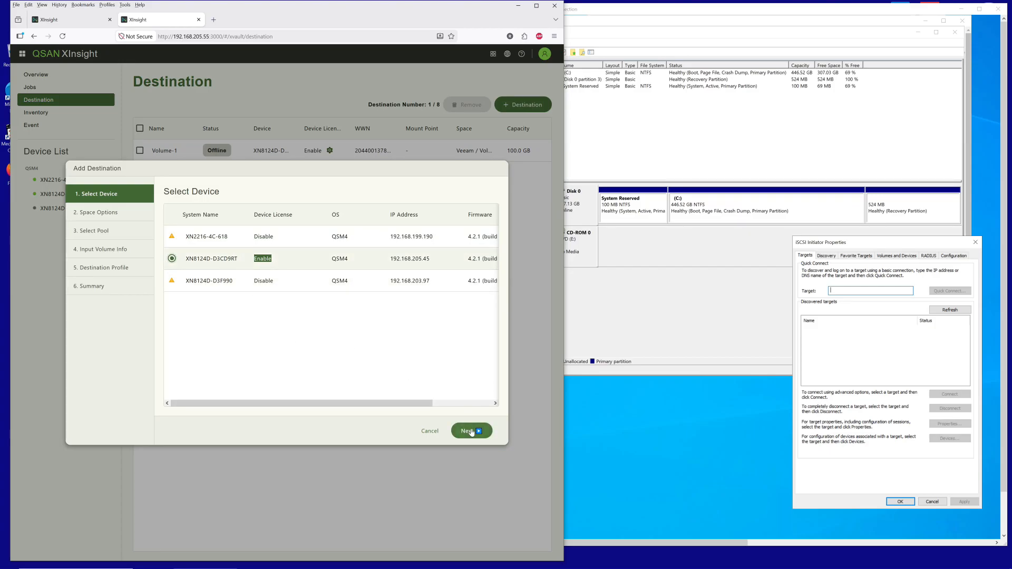
left_click(471, 431)
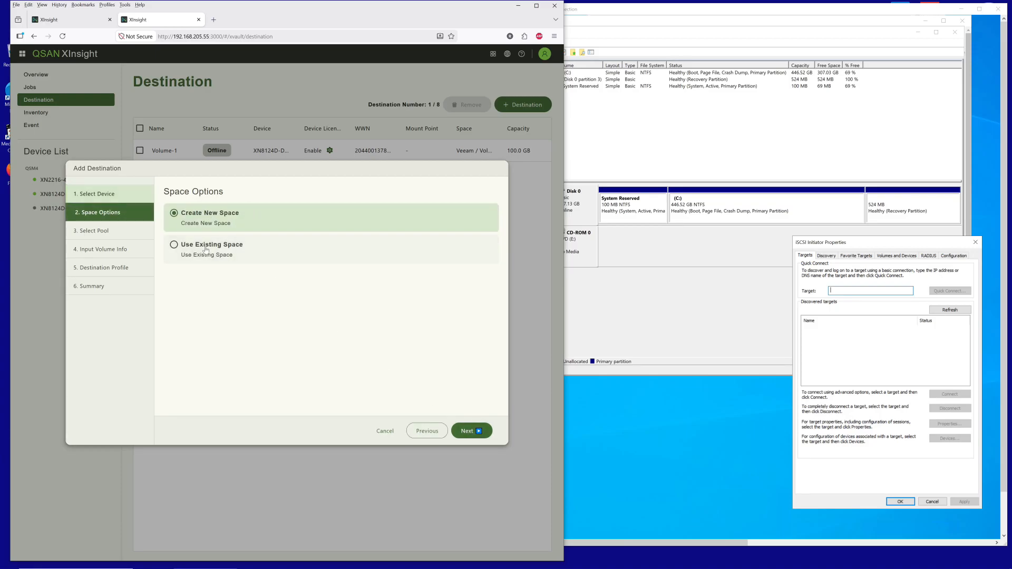
Set the destination to use existing space and select Volume-demo as its volume.
left_click(174, 246)
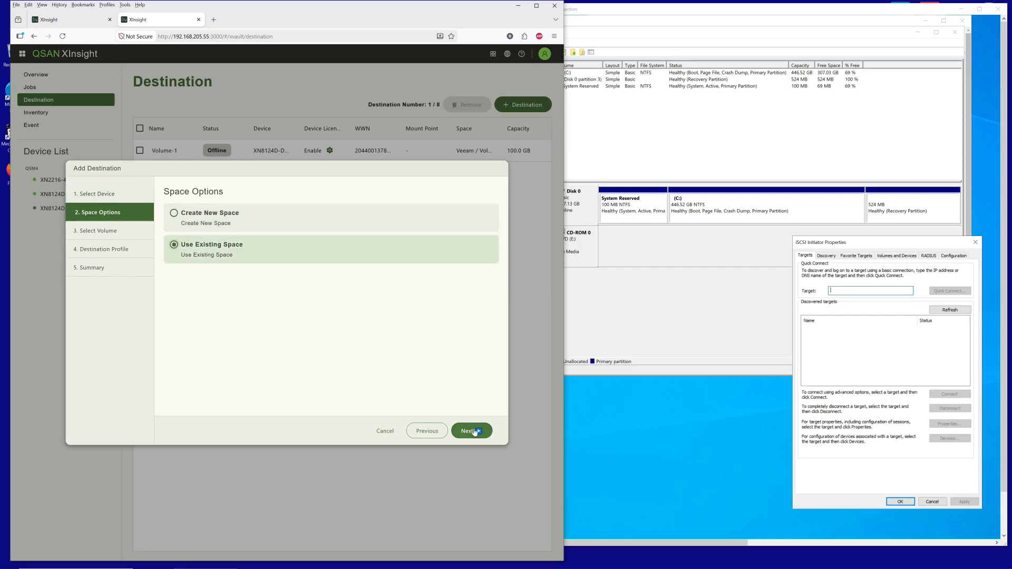
left_click(473, 432)
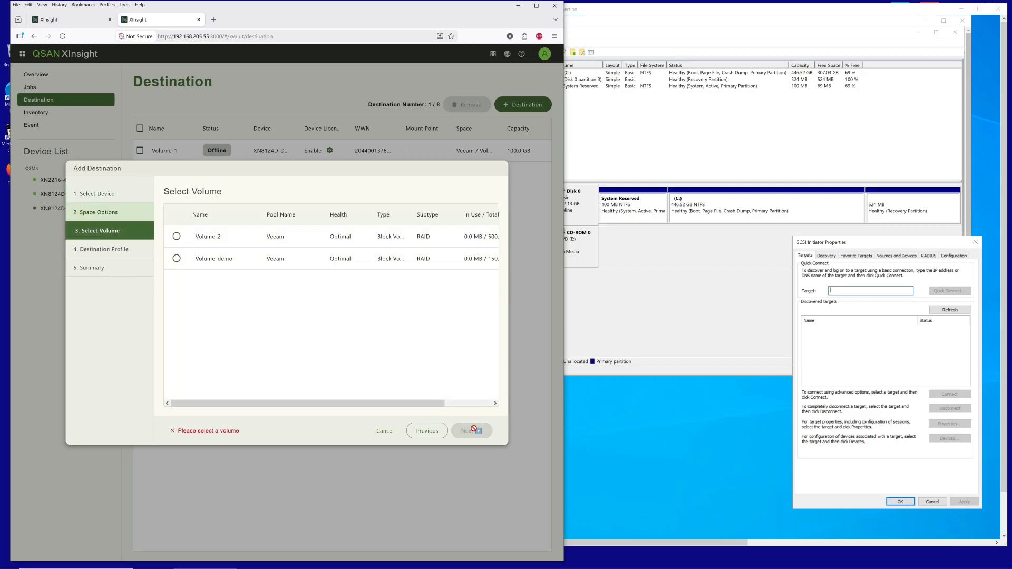
left_click(177, 259)
left_click_drag(332, 405, 372, 406)
left_click_drag(477, 260, 457, 259)
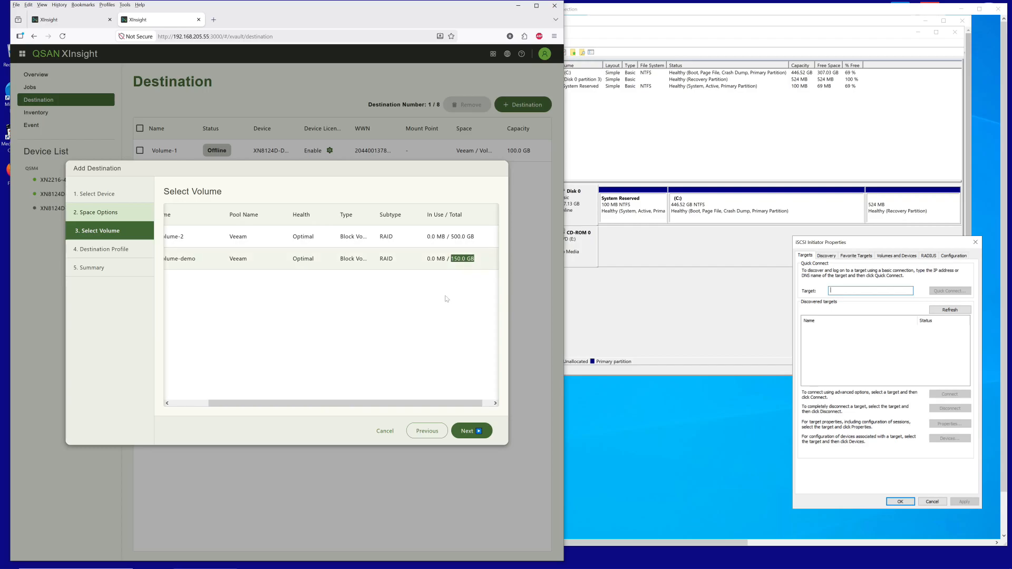
left_click(469, 430)
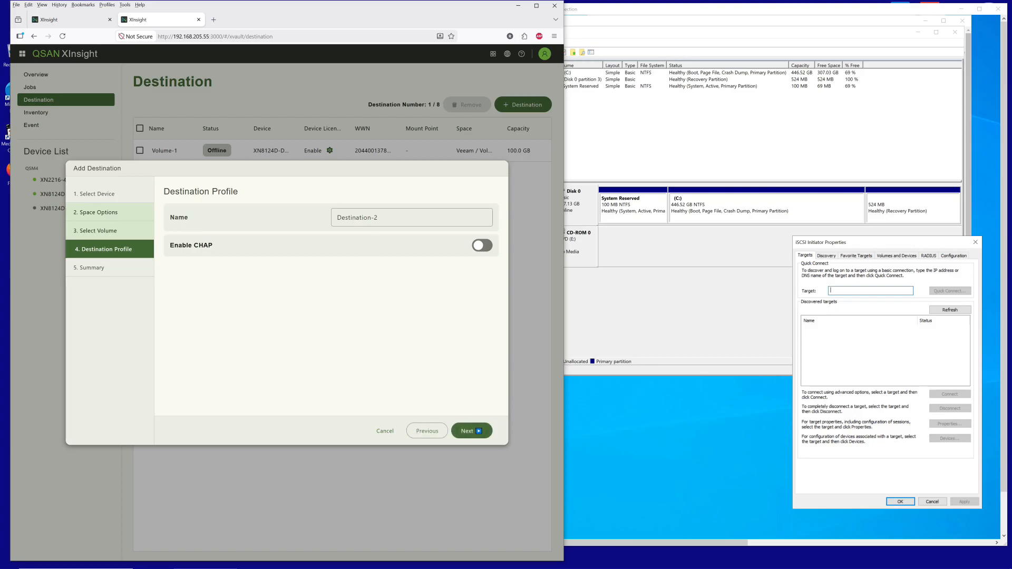
Name the destination Demo-volume, leave CHAP disabled, and finish creating it.
key("shift+Left")
key("shift+Left")
key("shift+Left")
key("shift+Left")
key("shift+Left")
key("shift+Left")
key("shift+Left")
key("shift+Left")
key("shift+Left")
key("shift+Left")
key("shift+Left")
key("shift+Left")
key("shift+Left")
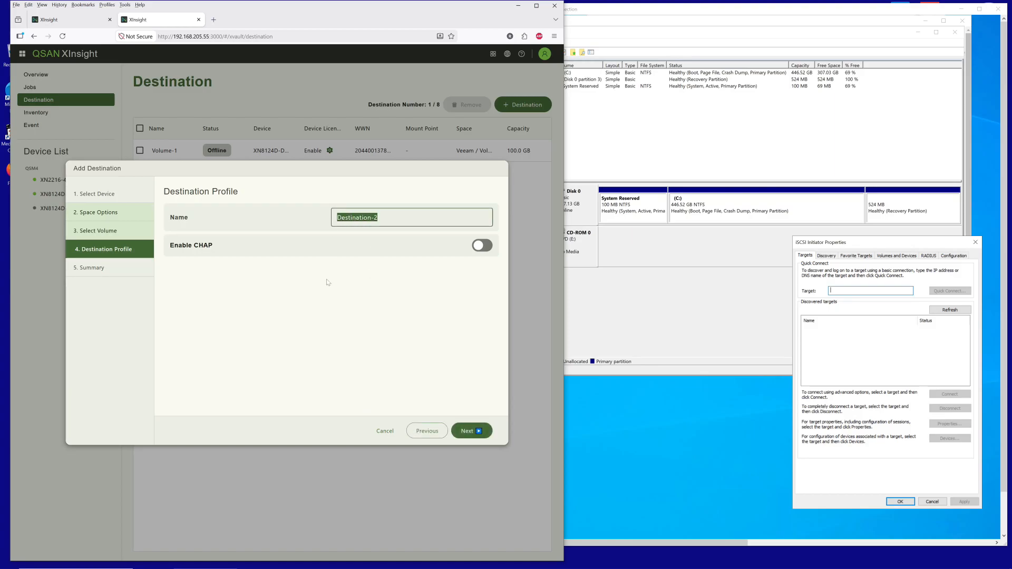
type("De")
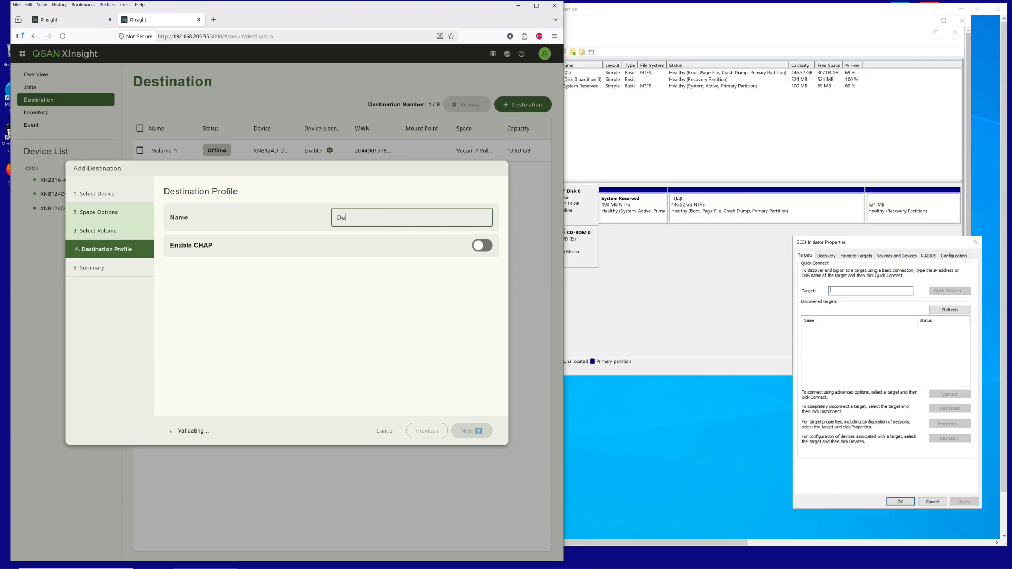
type("mo")
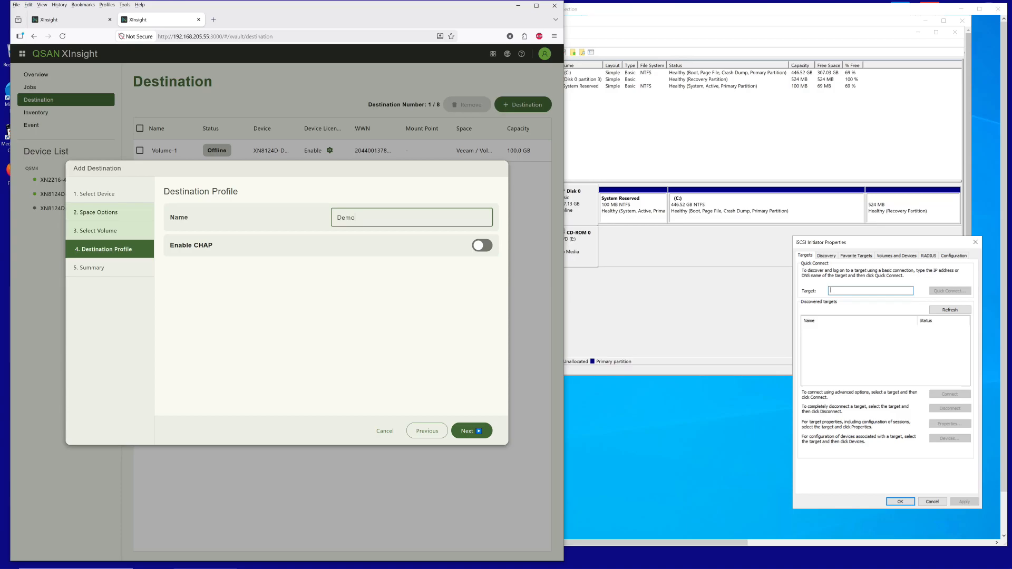
type("-volume")
left_click(474, 431)
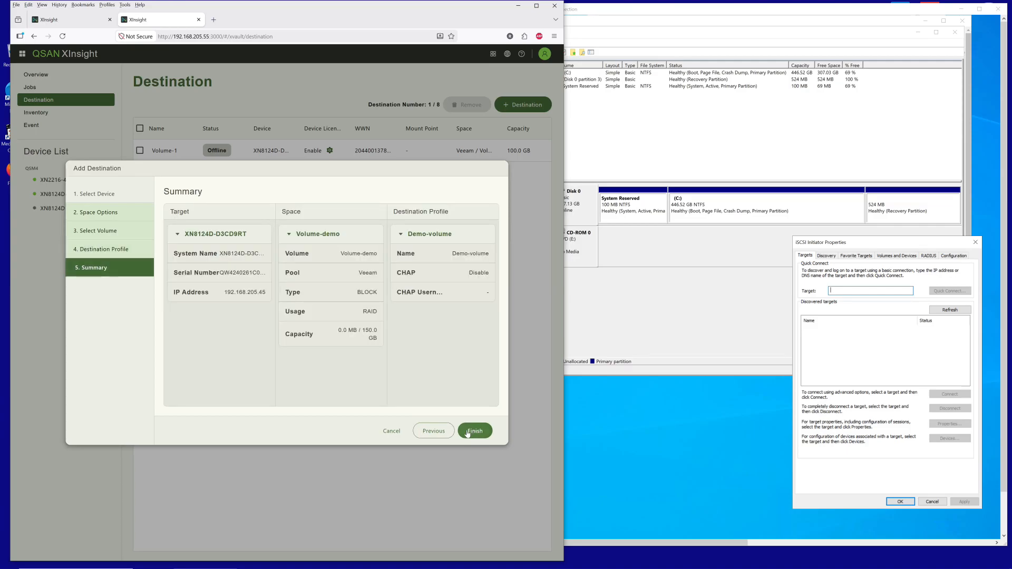
left_click(467, 432)
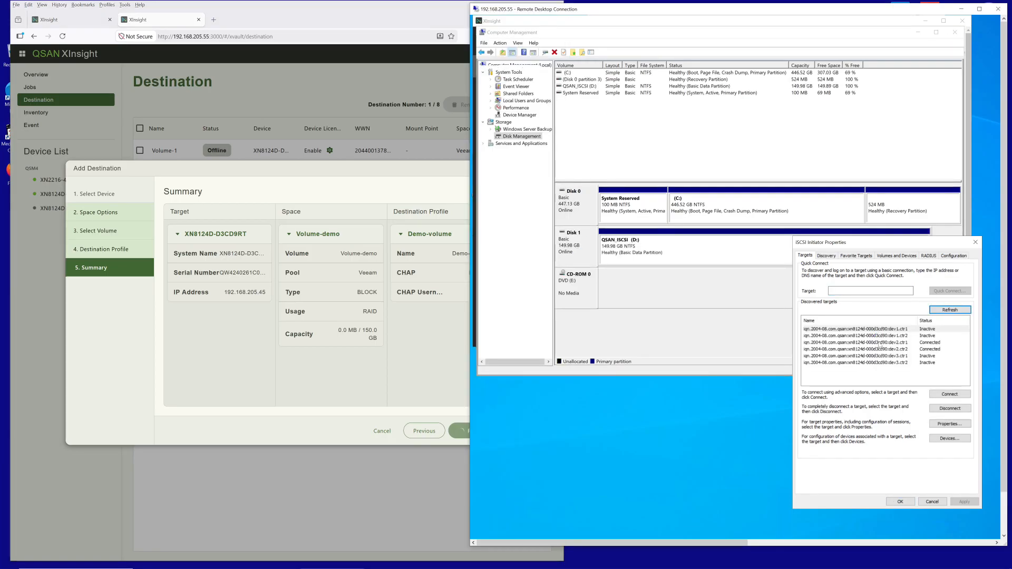
Inspect the two dev2 targets and the discovery portals in the iSCSI Initiator of the Remote Desktop session.
left_click(879, 343)
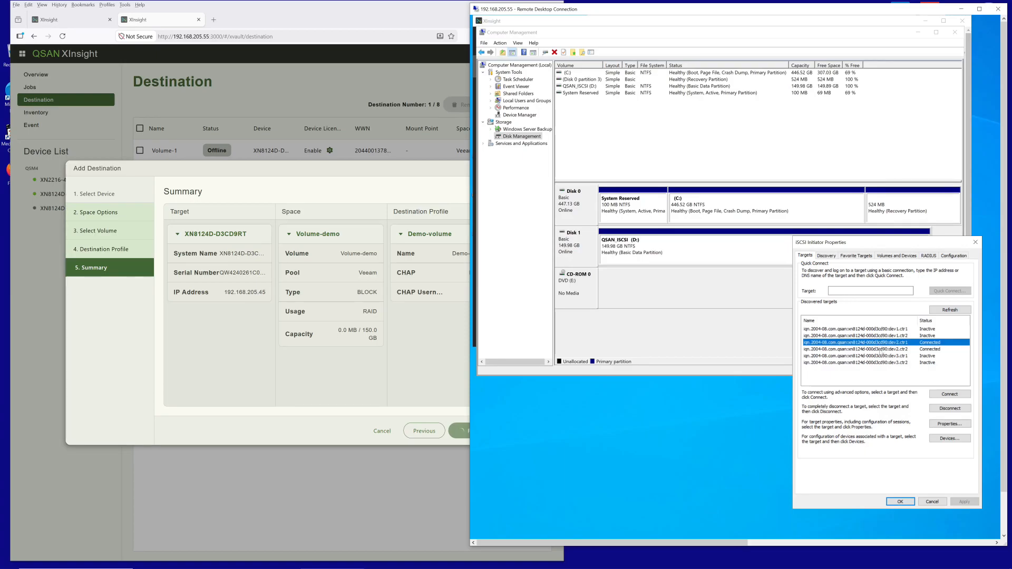
left_click(880, 349)
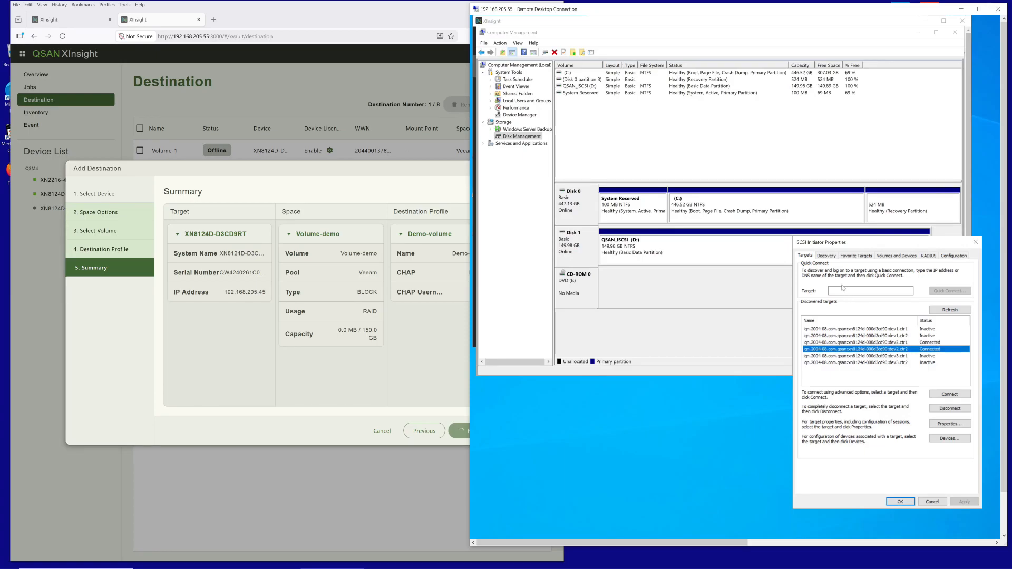
left_click(827, 257)
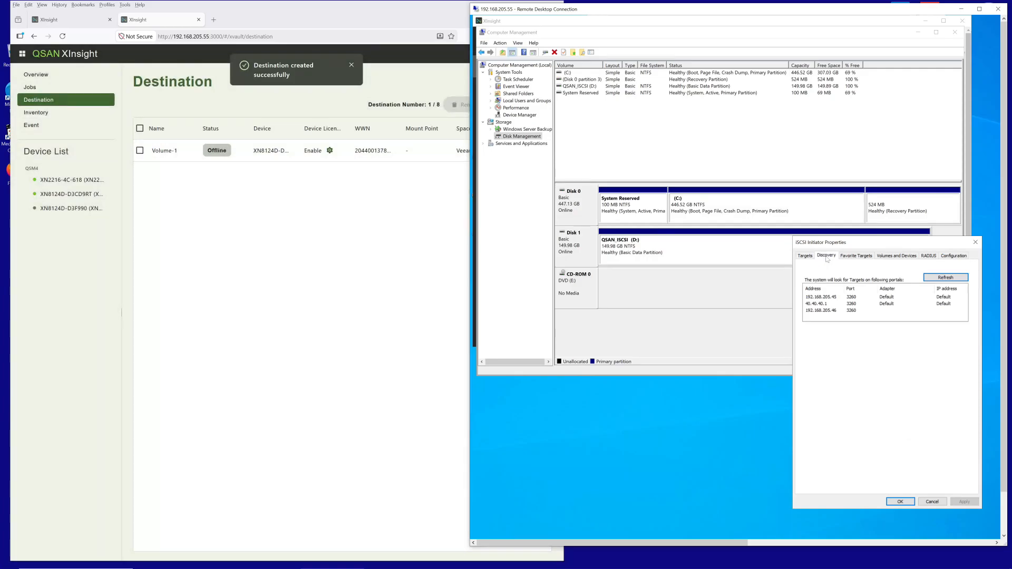
left_click(828, 311)
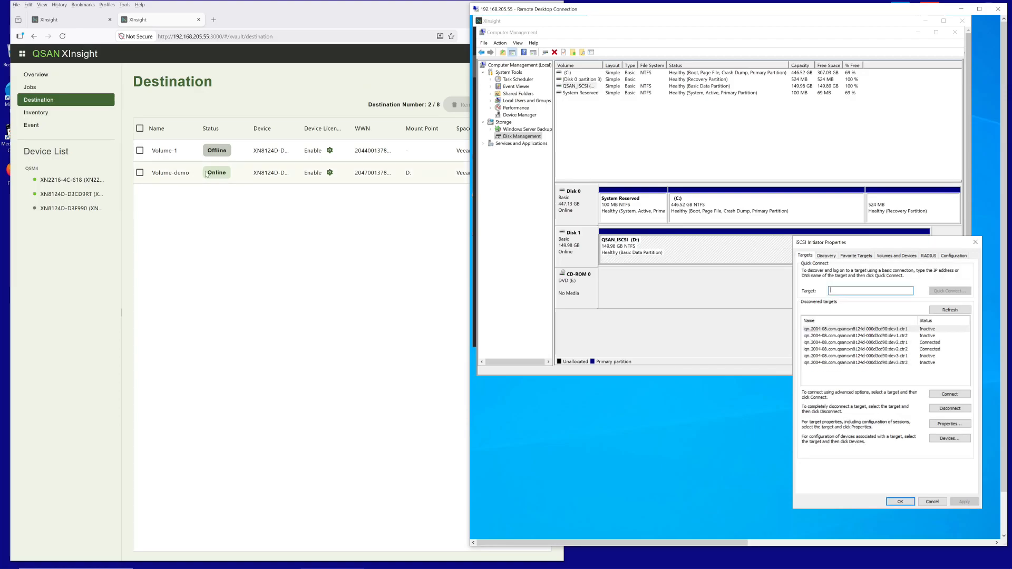
Return to XVault, check the status of the Volume-demo destination, and view the Jobs page.
left_click(205, 175)
left_click_drag(206, 175, 228, 176)
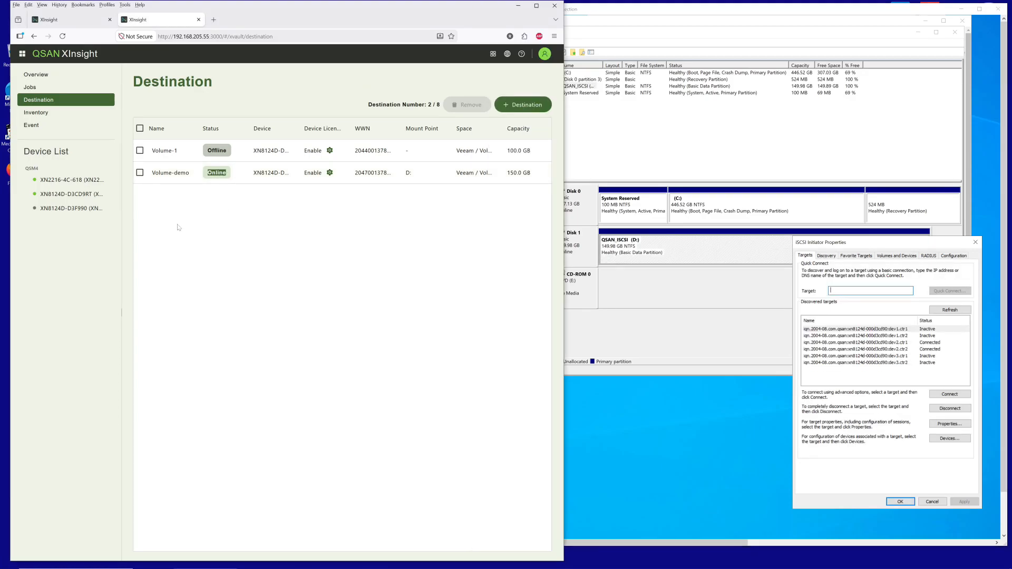
left_click(31, 88)
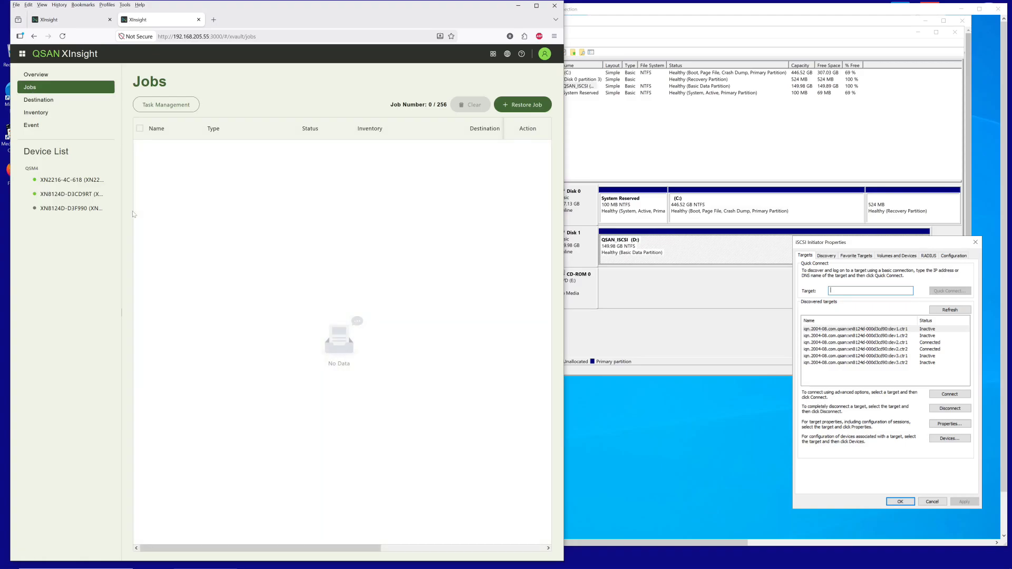
Examine the vCenter inventory and the details required to add a vCenter, without adding one.
left_click(40, 114)
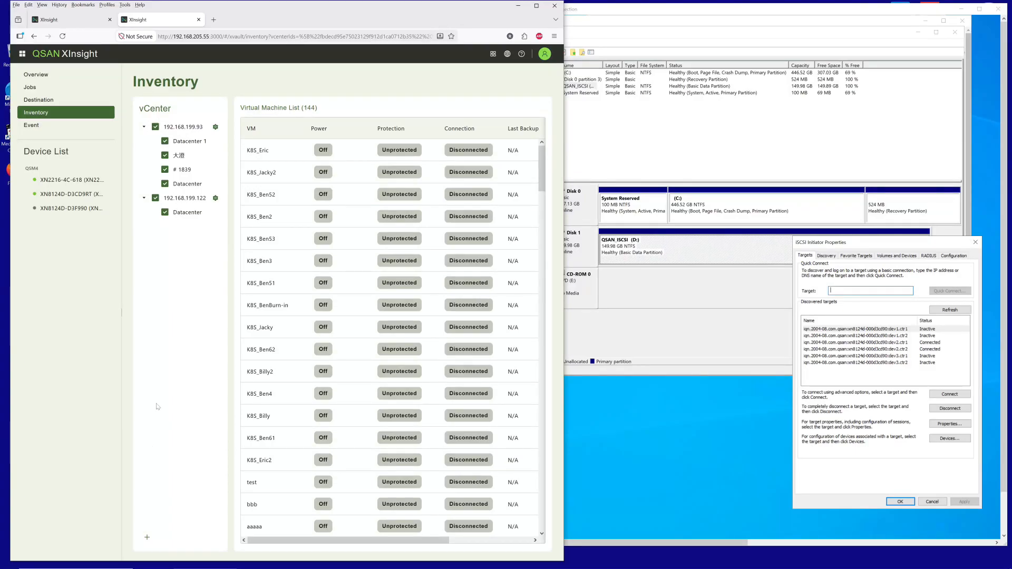
left_click(147, 538)
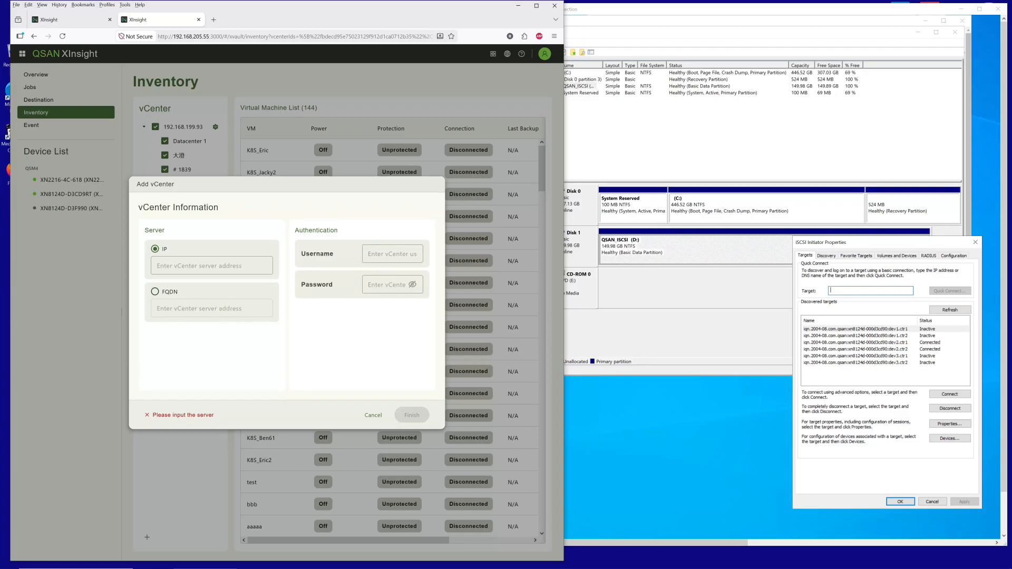
left_click(372, 415)
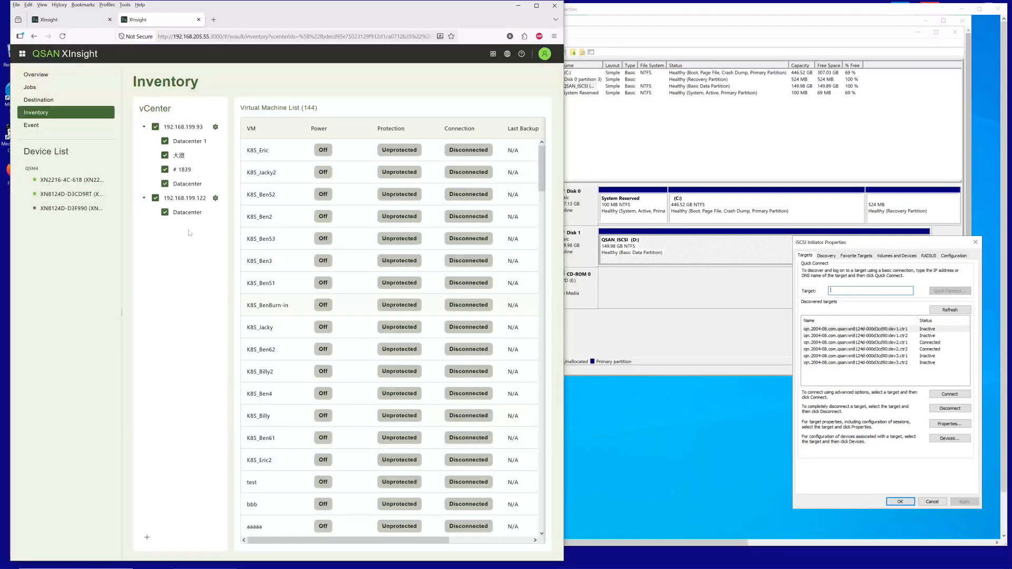
Start a new backup task named Task-backup, keeping retention at 1 with Incremental and Overwrite enabled.
left_click(32, 87)
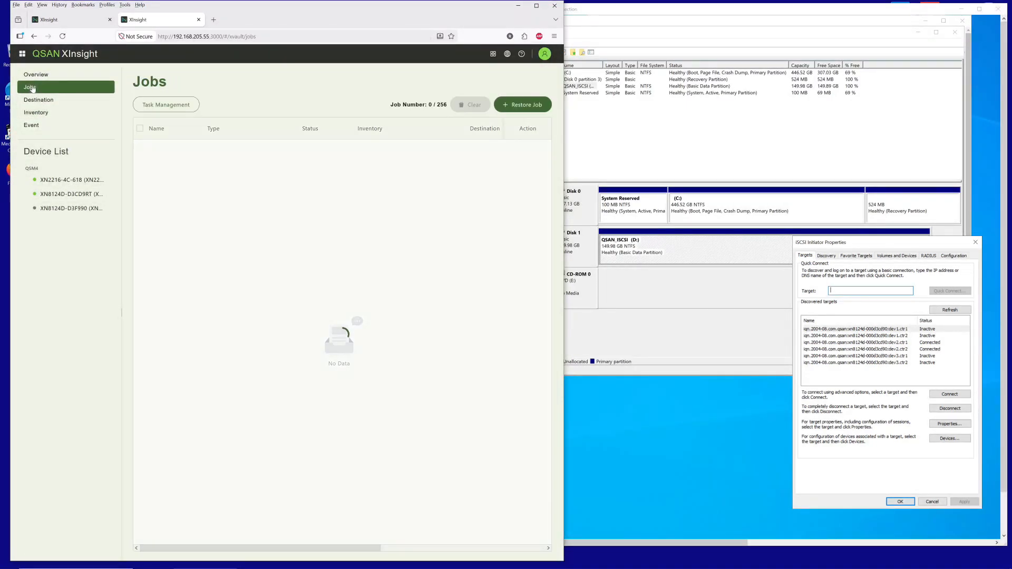
left_click(175, 103)
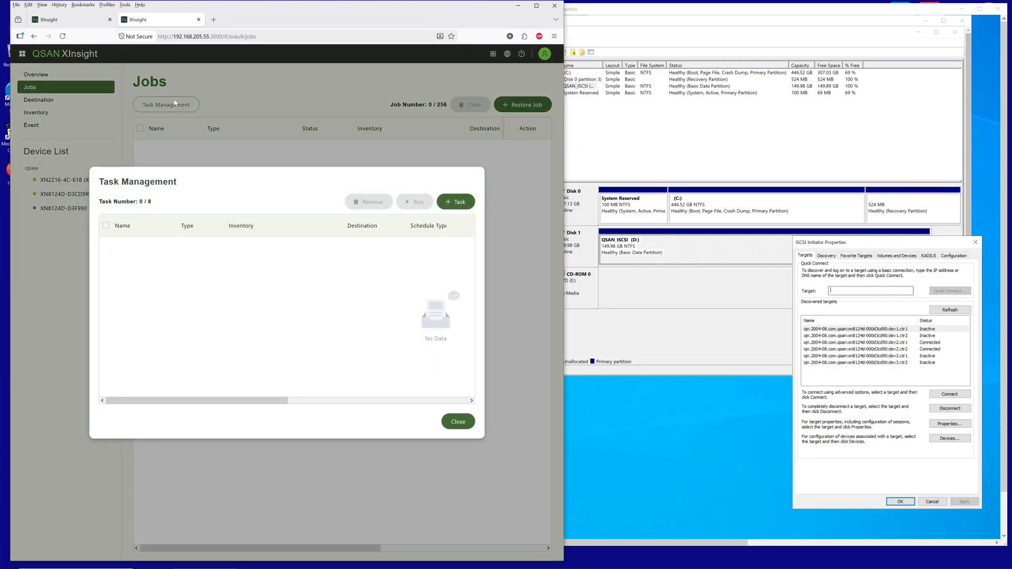
left_click(455, 202)
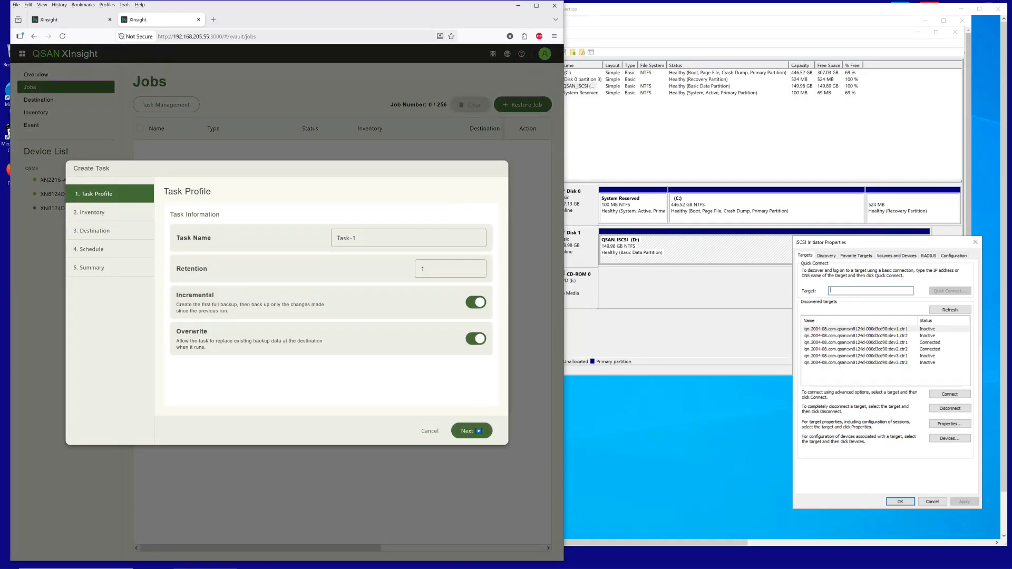
left_click(358, 238)
key("BackSpace")
type("backup")
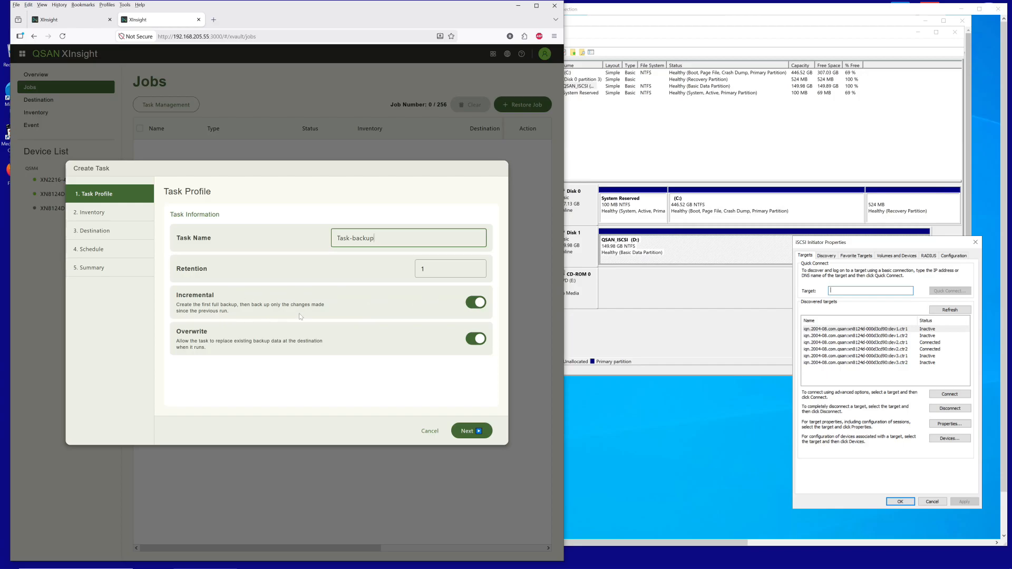
left_click(477, 428)
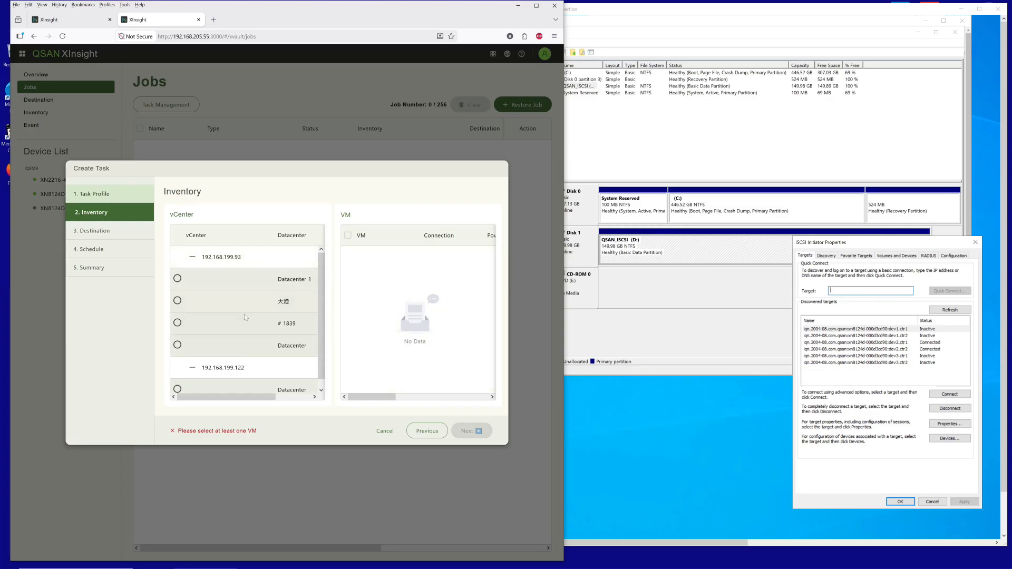
Choose the Datacenter under vCenter 192.168.199.122 and include its last listed 199.151_Windows virtual machine in the backup task.
scroll(320, 309, "down", 1)
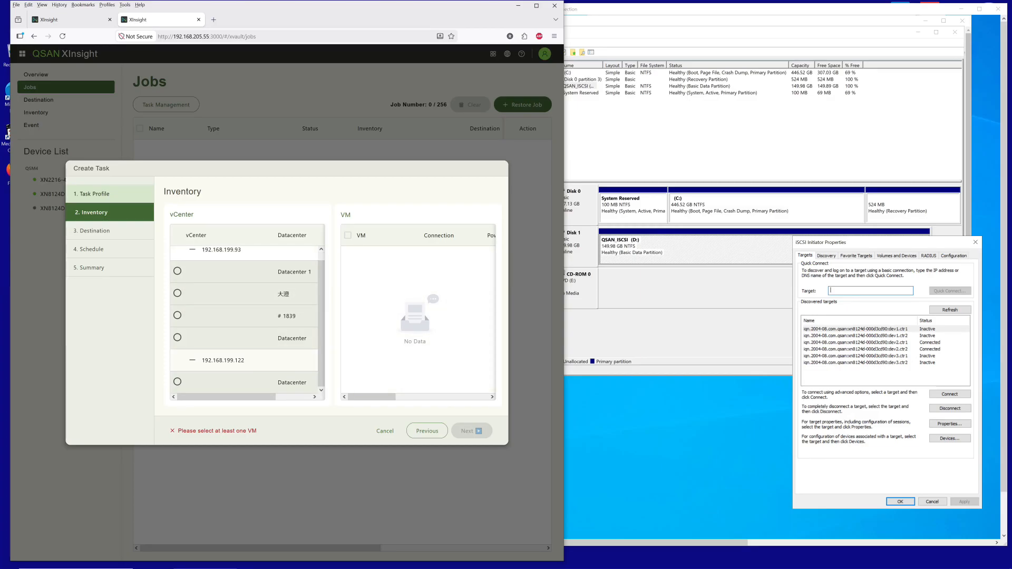
left_click(178, 382)
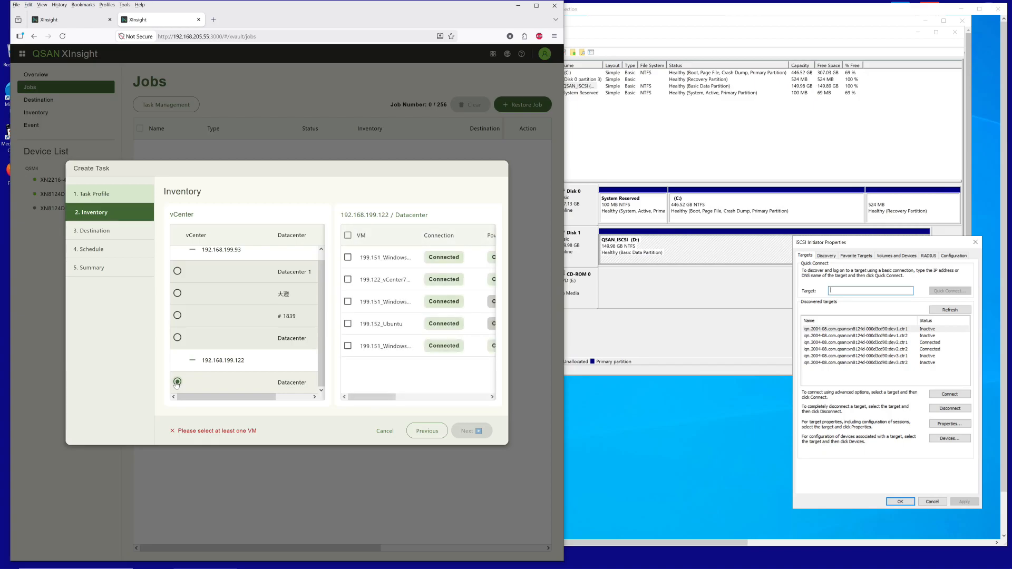
mouse_move(372, 399)
left_mouse_down()
mouse_move(443, 399)
mouse_move(360, 403)
left_mouse_up()
left_click(348, 346)
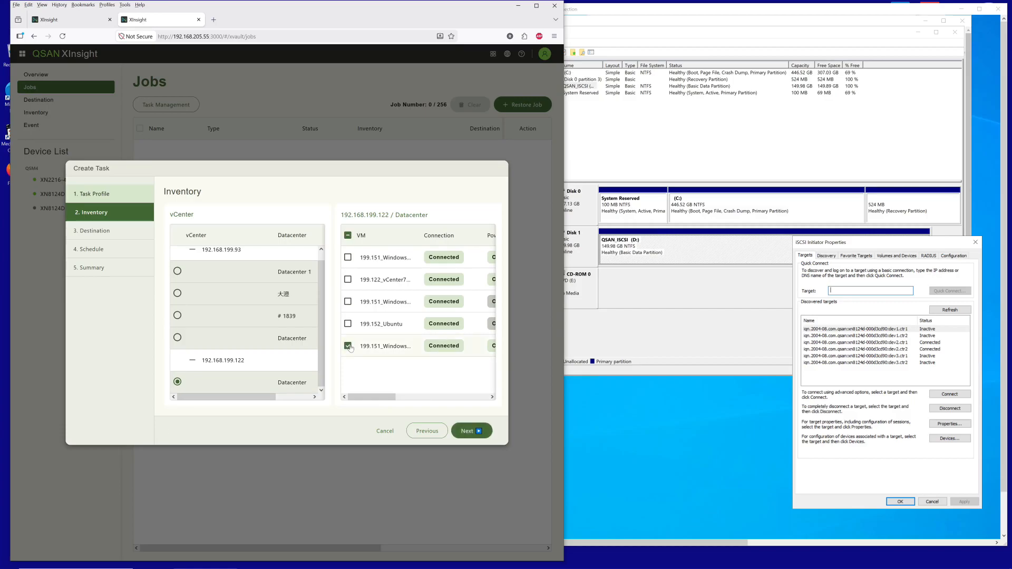
left_click(471, 431)
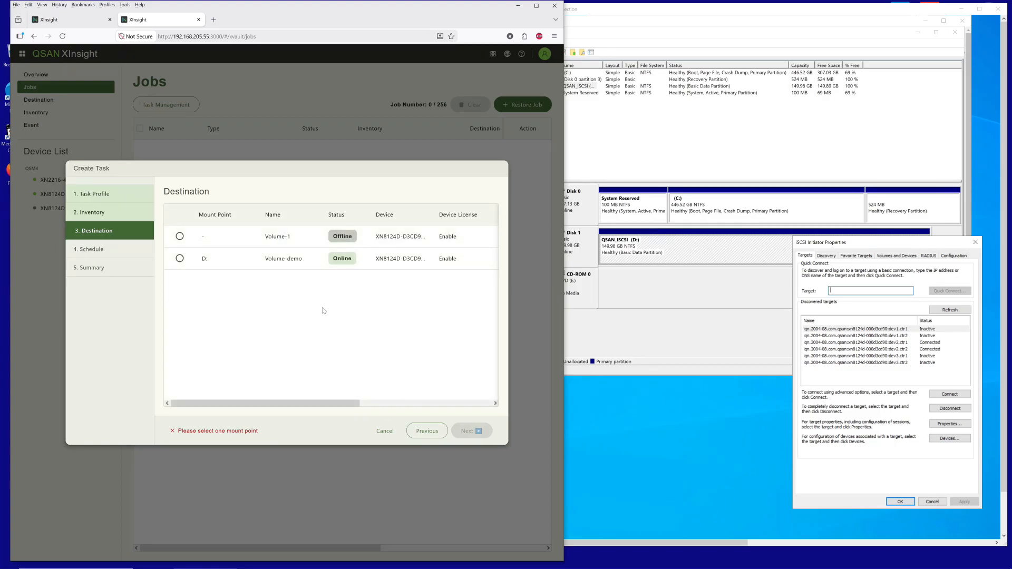
Set the online Volume-demo mounted on D: as the backup task's destination.
left_click(180, 259)
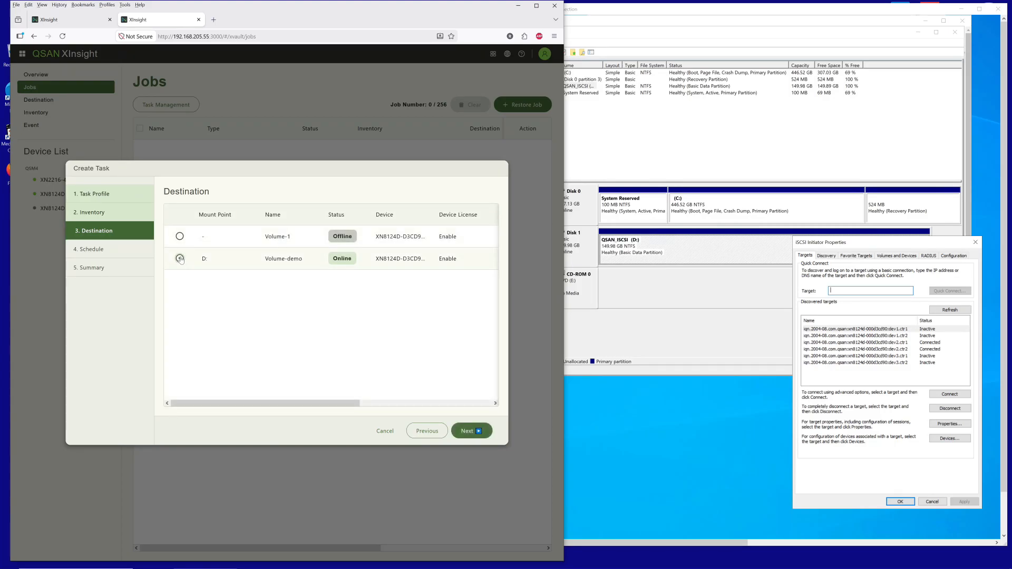
left_click_drag(202, 259, 212, 260)
left_click(476, 432)
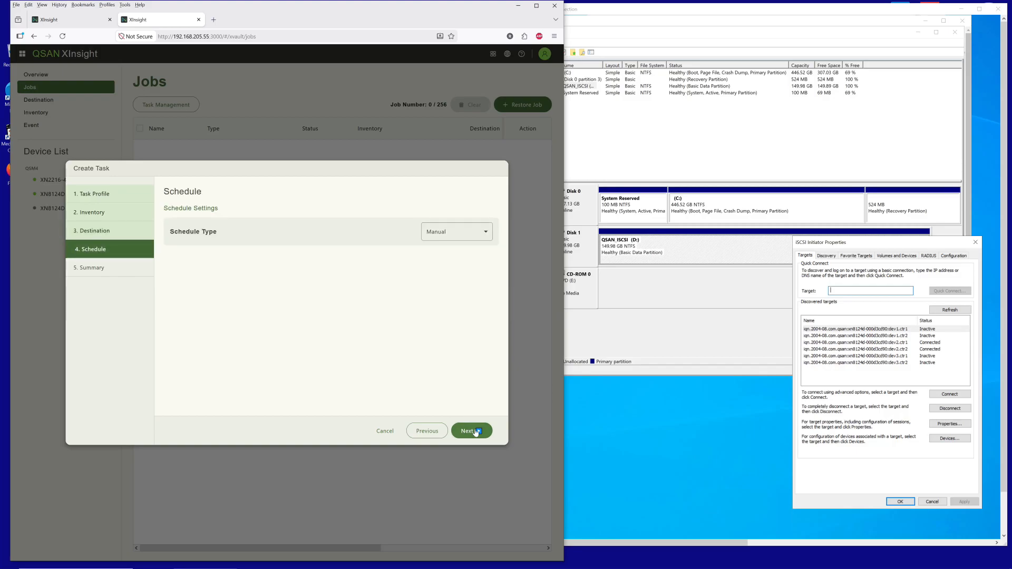
Review the schedule types, keep the task's schedule on Manual, and finish creating the task.
left_click(456, 235)
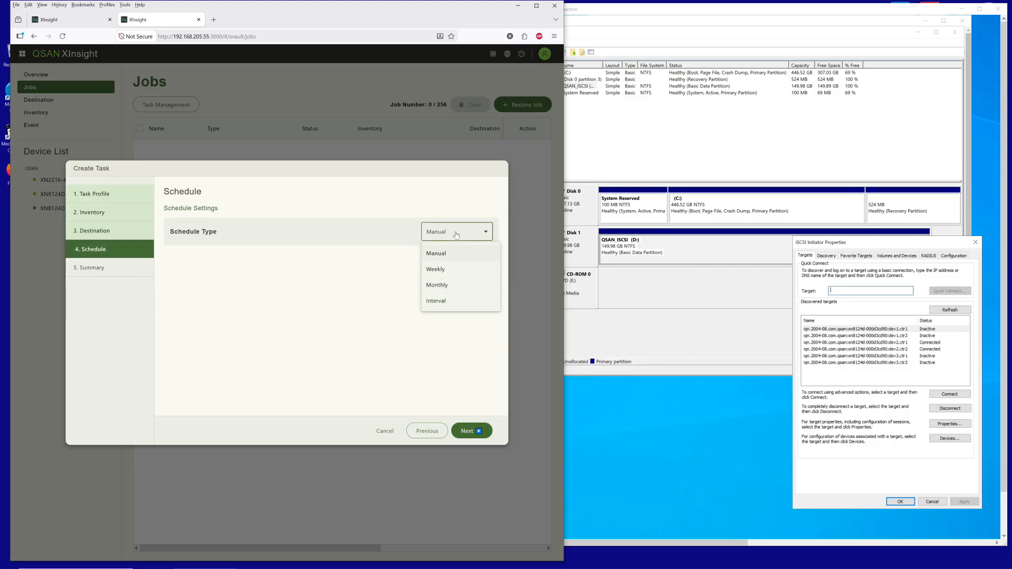
left_click(466, 431)
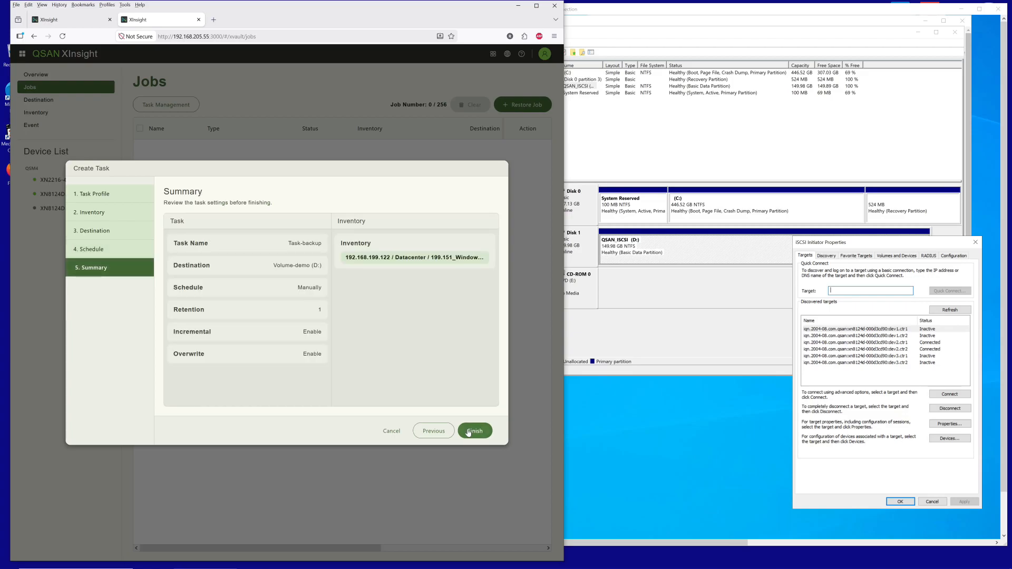
left_click(469, 431)
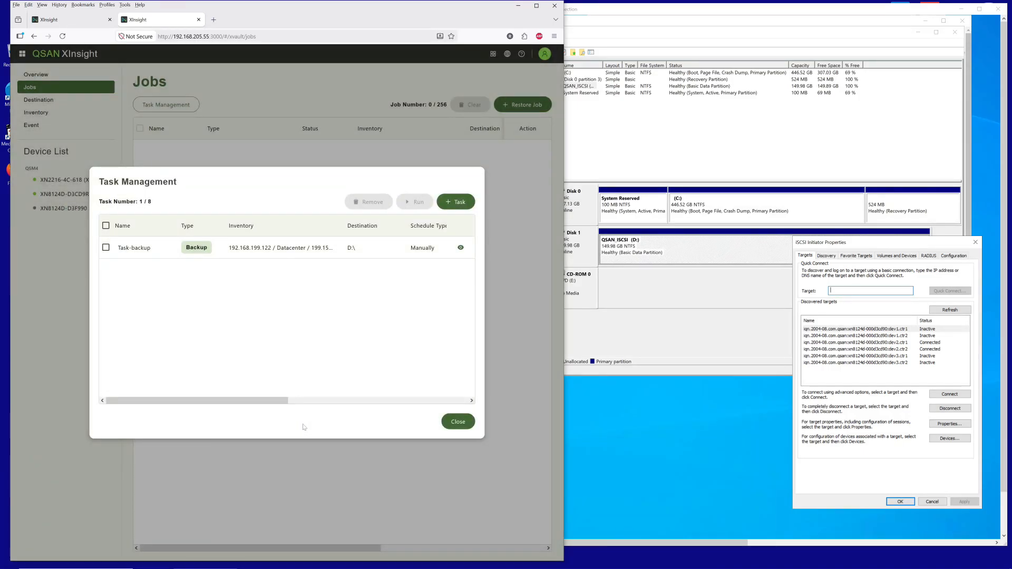
Run Task-backup from the task list and return to the Jobs page to view its backup job.
left_click(106, 248)
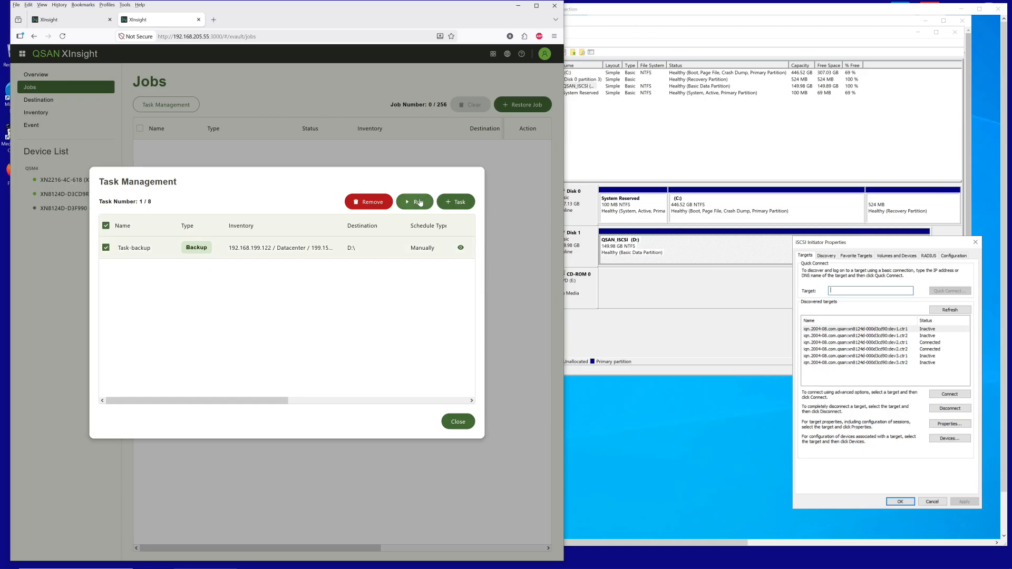
left_click(420, 203)
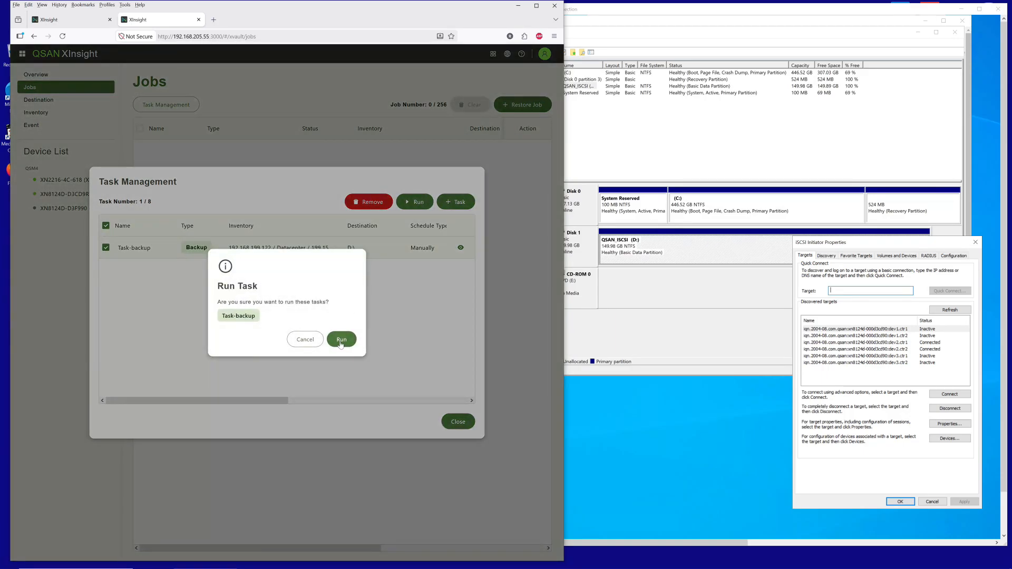
left_click(341, 341)
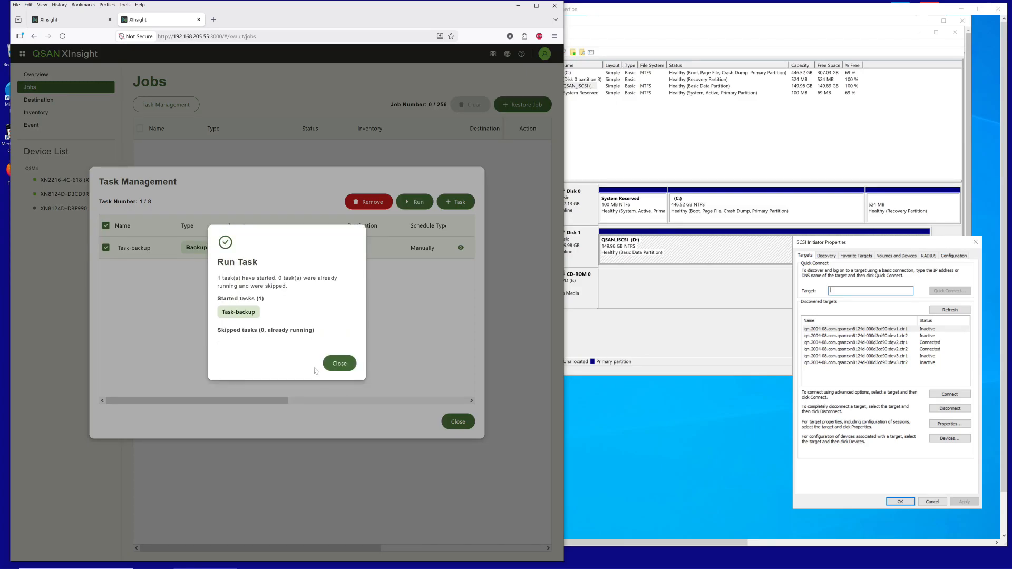
left_click(339, 363)
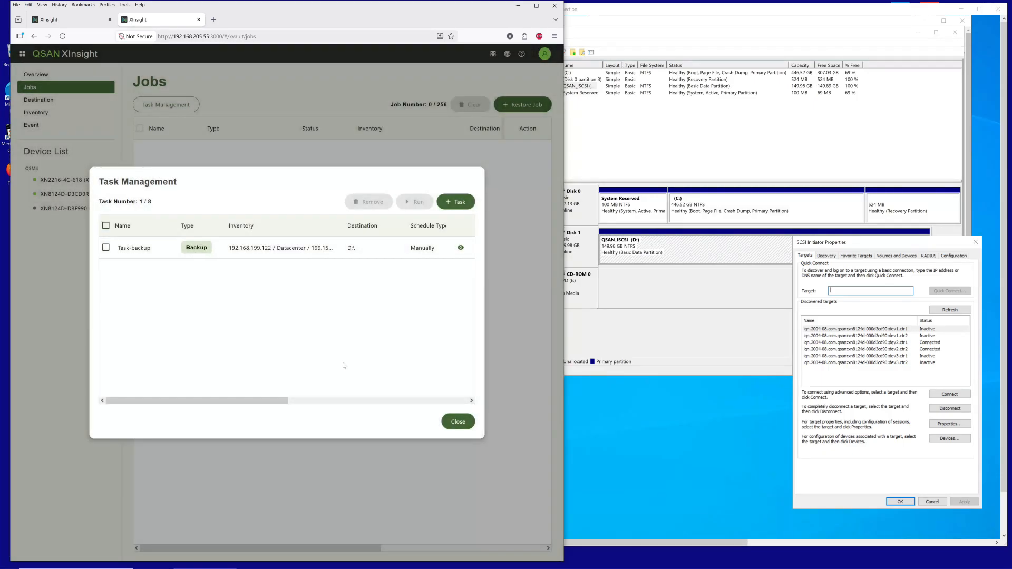
left_click(458, 421)
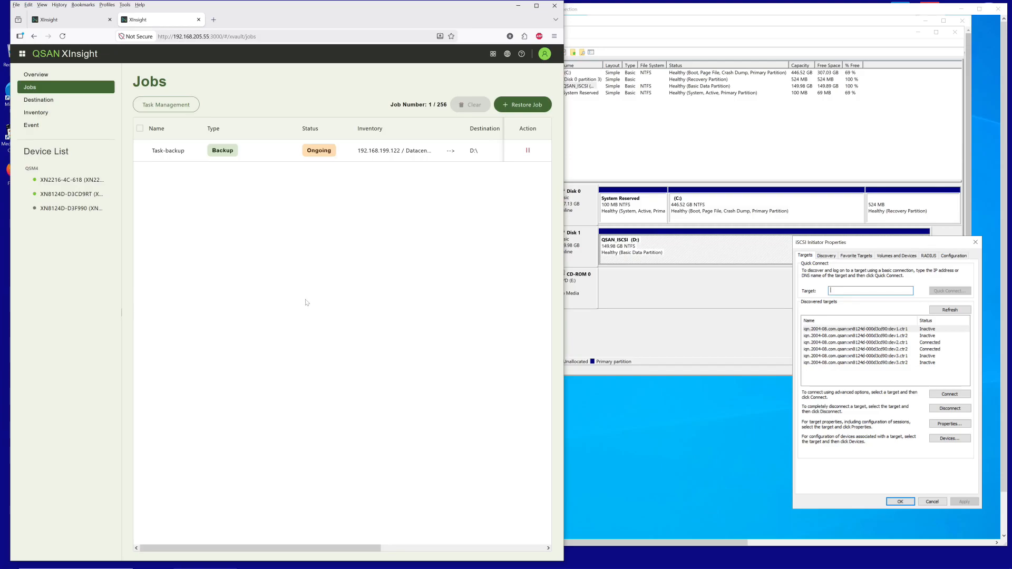
left_click_drag(344, 548, 335, 526)
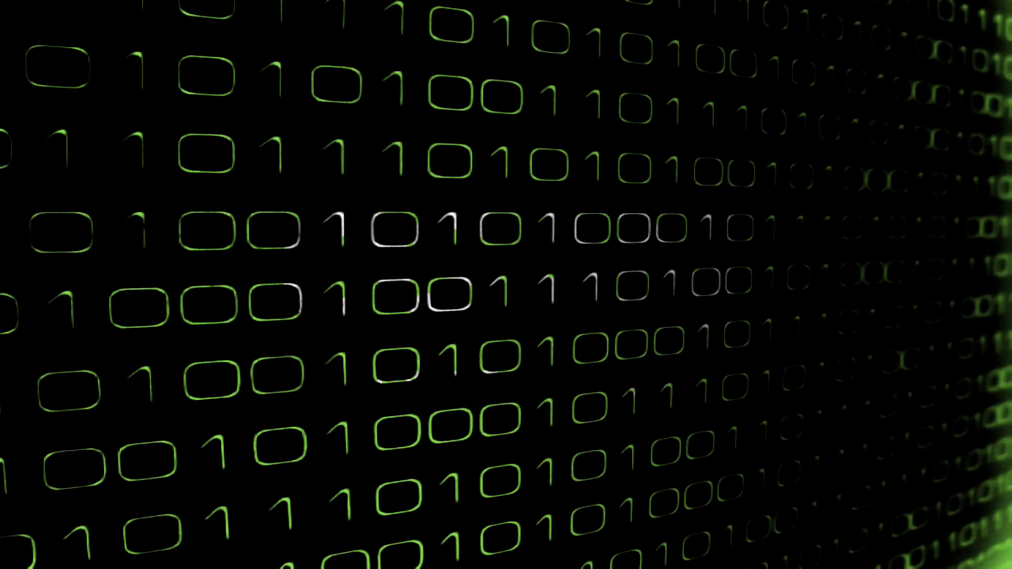